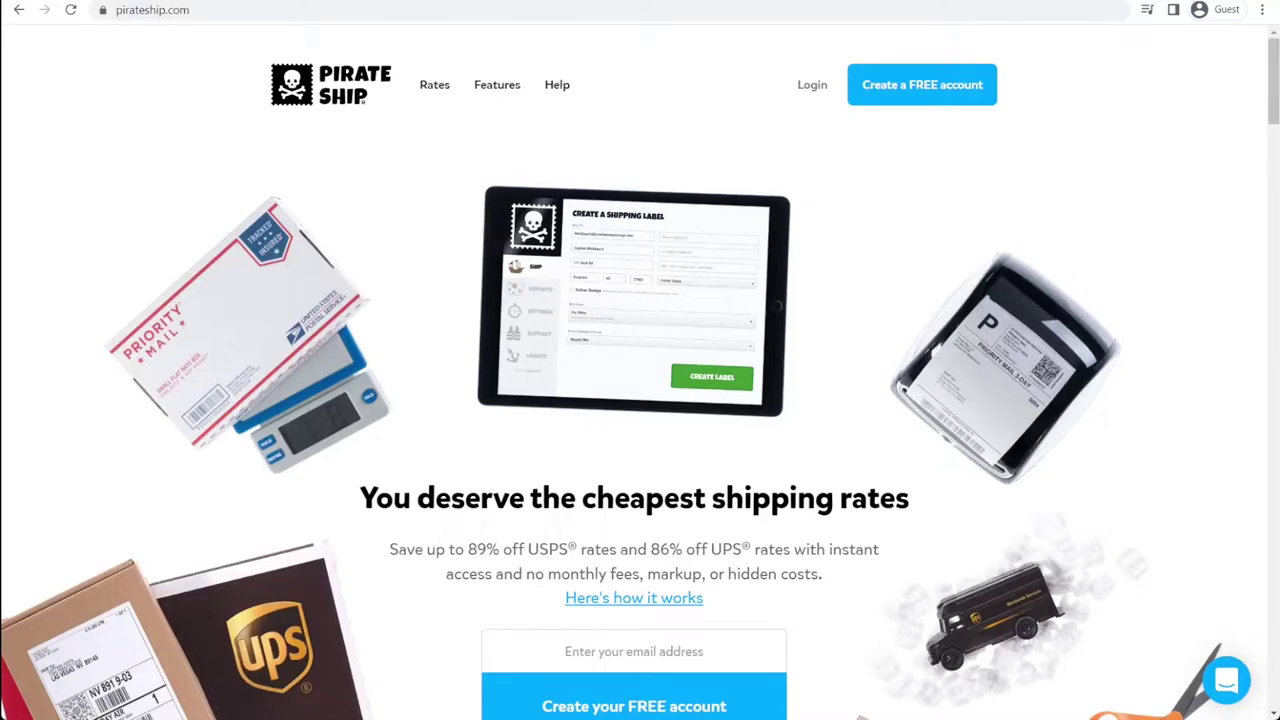
Log in to the Pirate Ship account with email and password and pass the 'I'm not a robot' check.
click(803, 85)
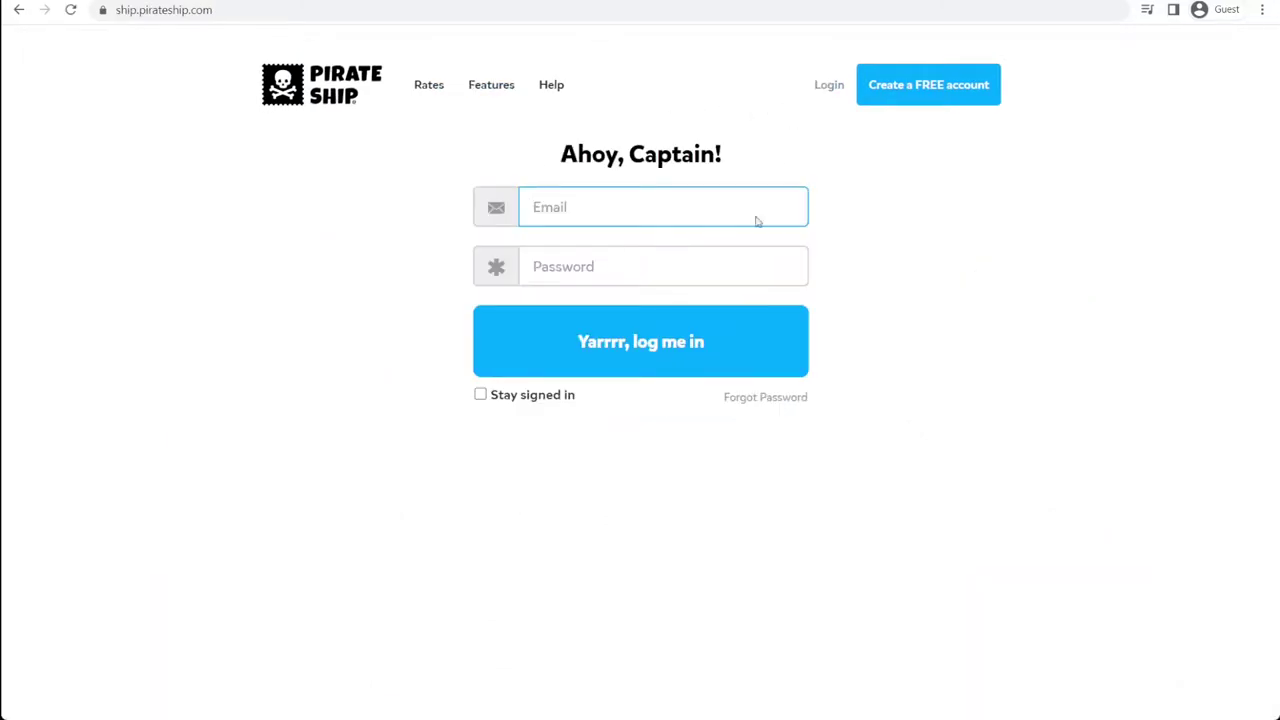
click(572, 360)
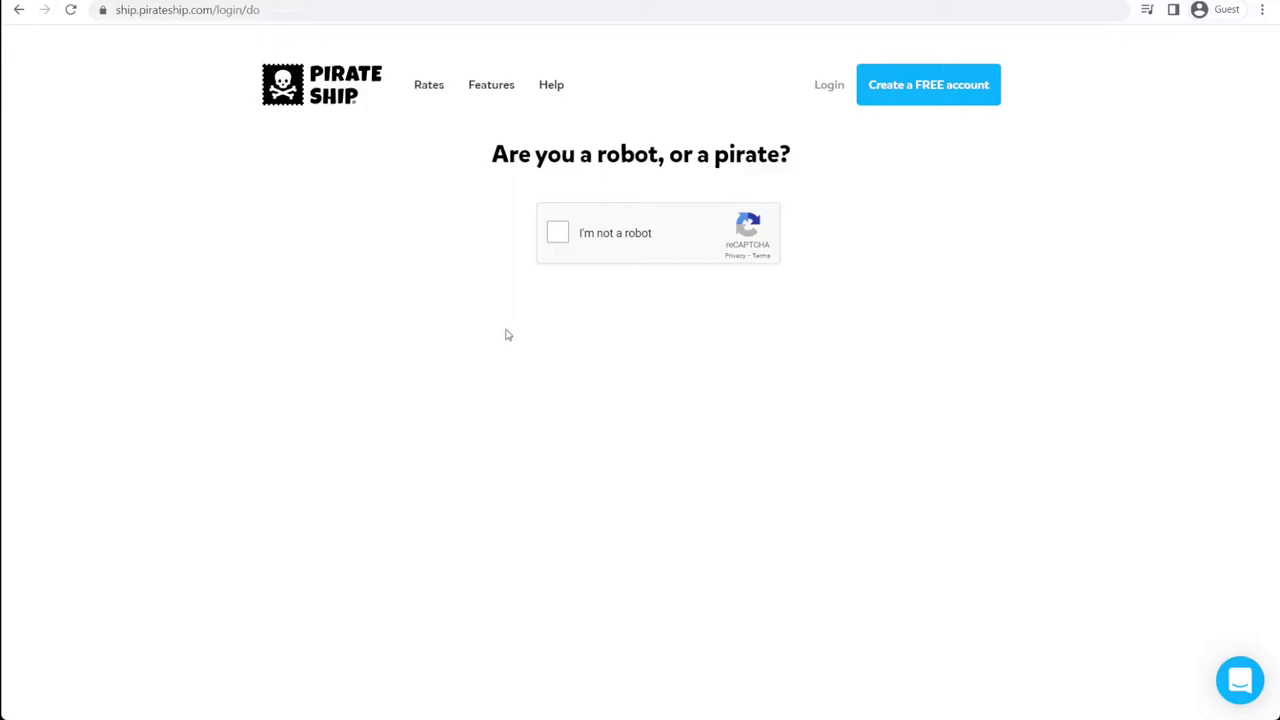
click(557, 233)
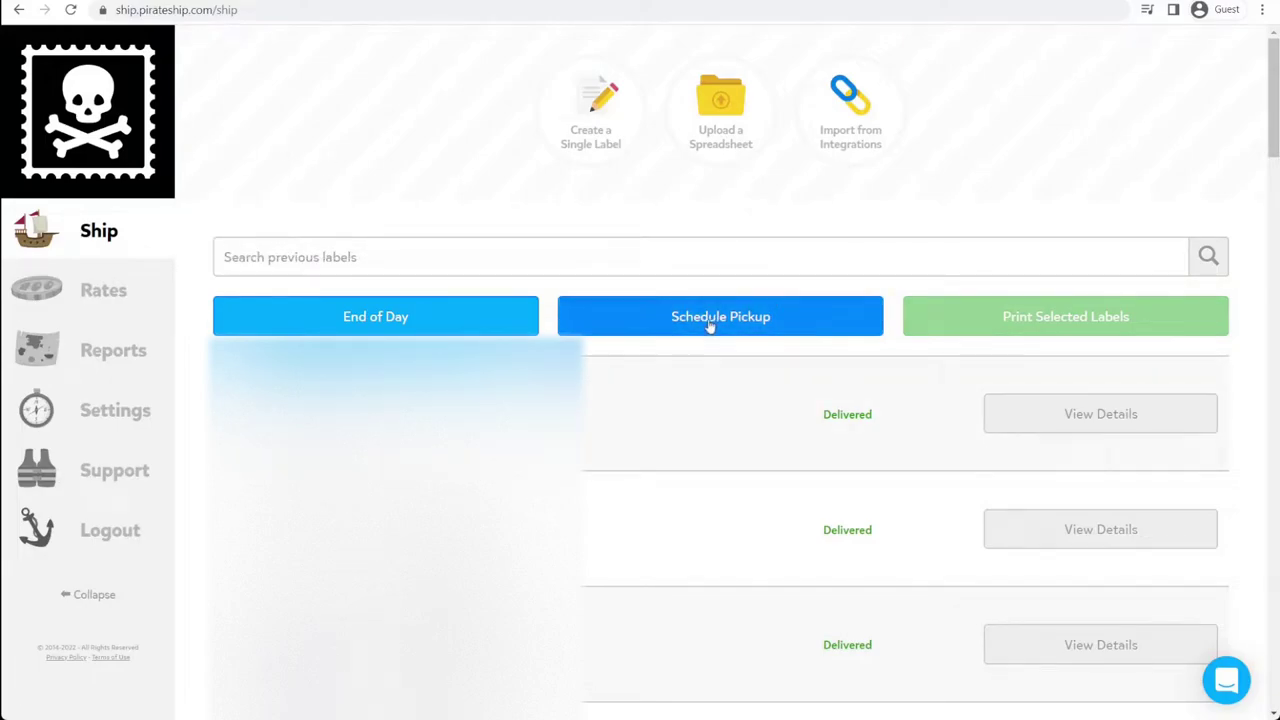
Start a new USPS pickup request from Scheduled Pickups, keeping the package location as Front Door.
click(709, 326)
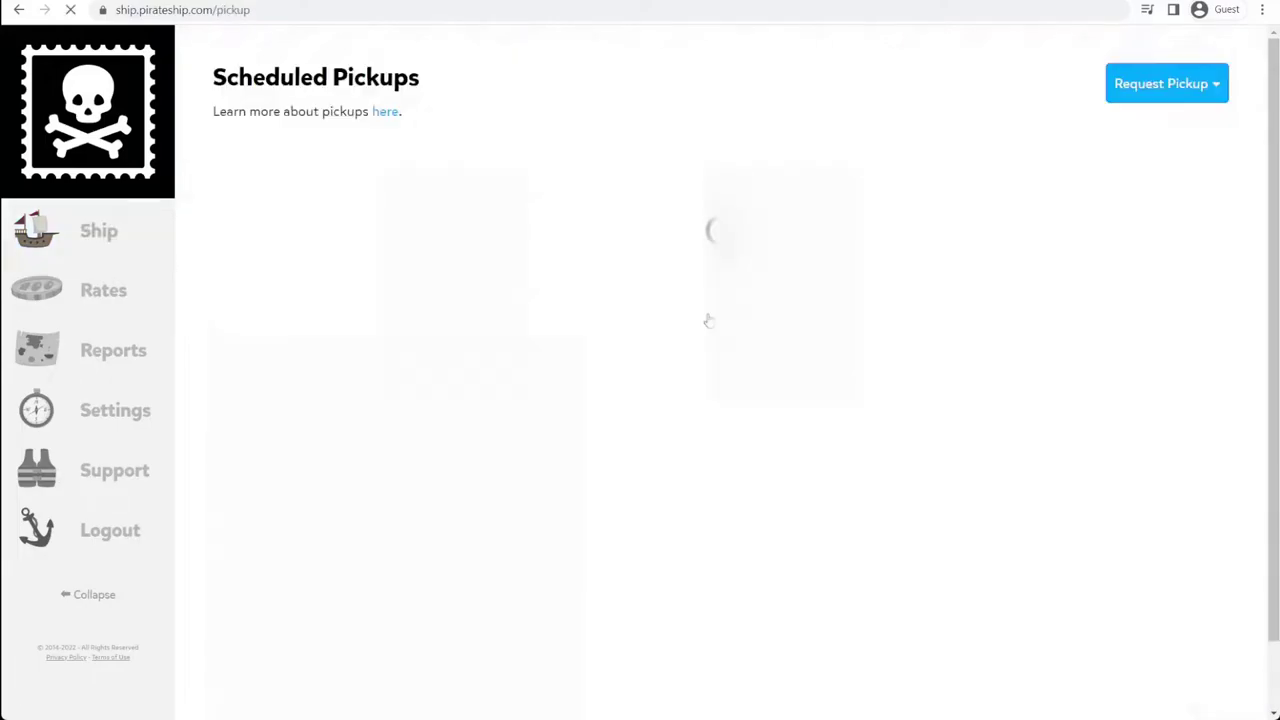
click(1215, 98)
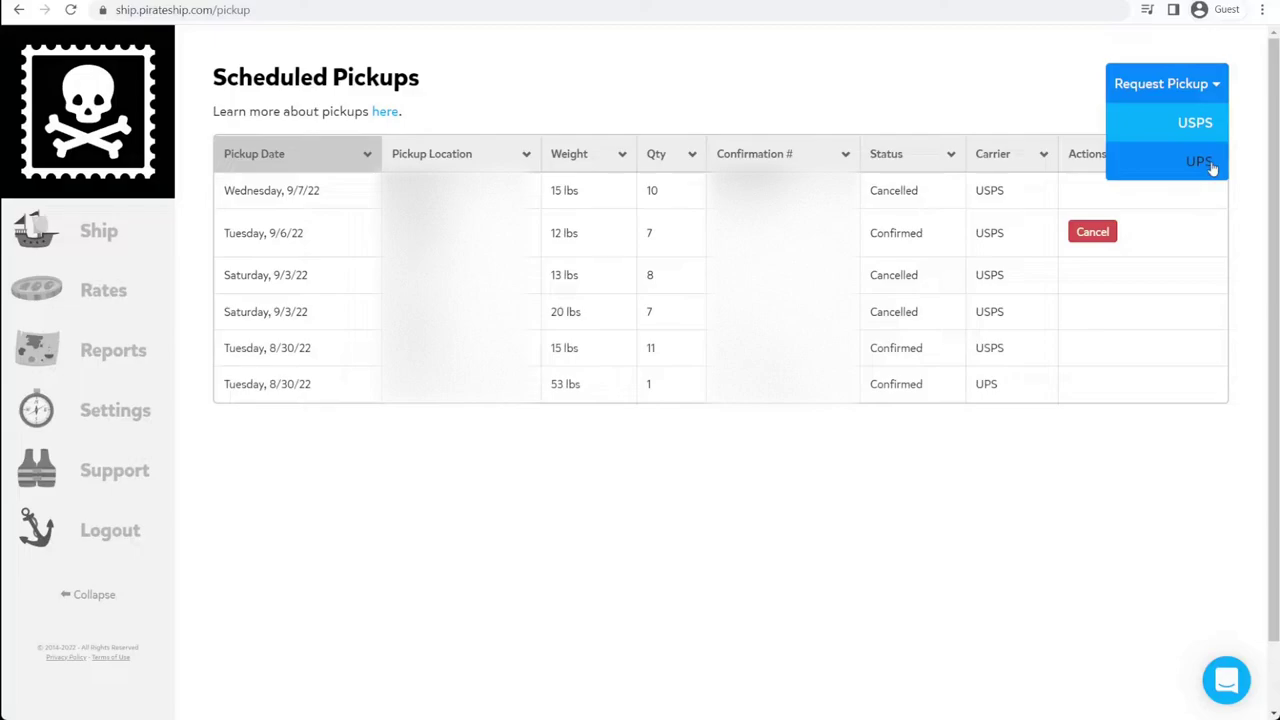
click(1148, 126)
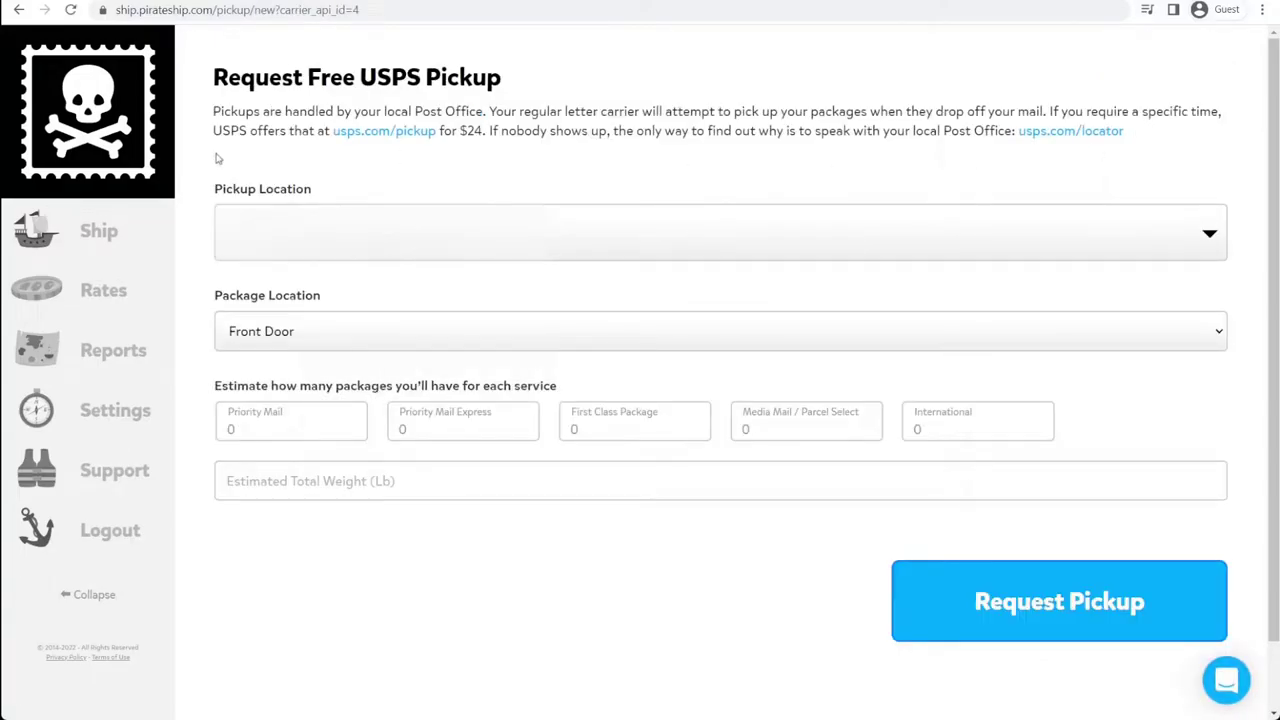
drag(210, 190, 340, 192)
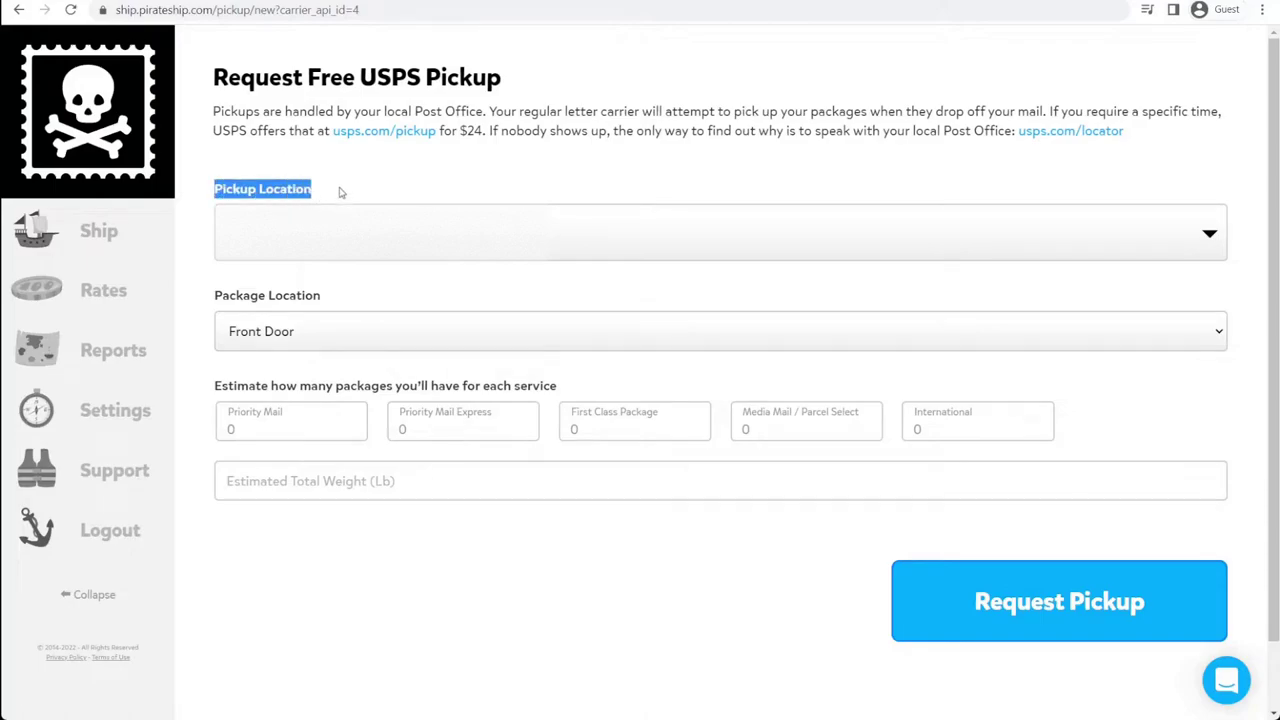
click(340, 192)
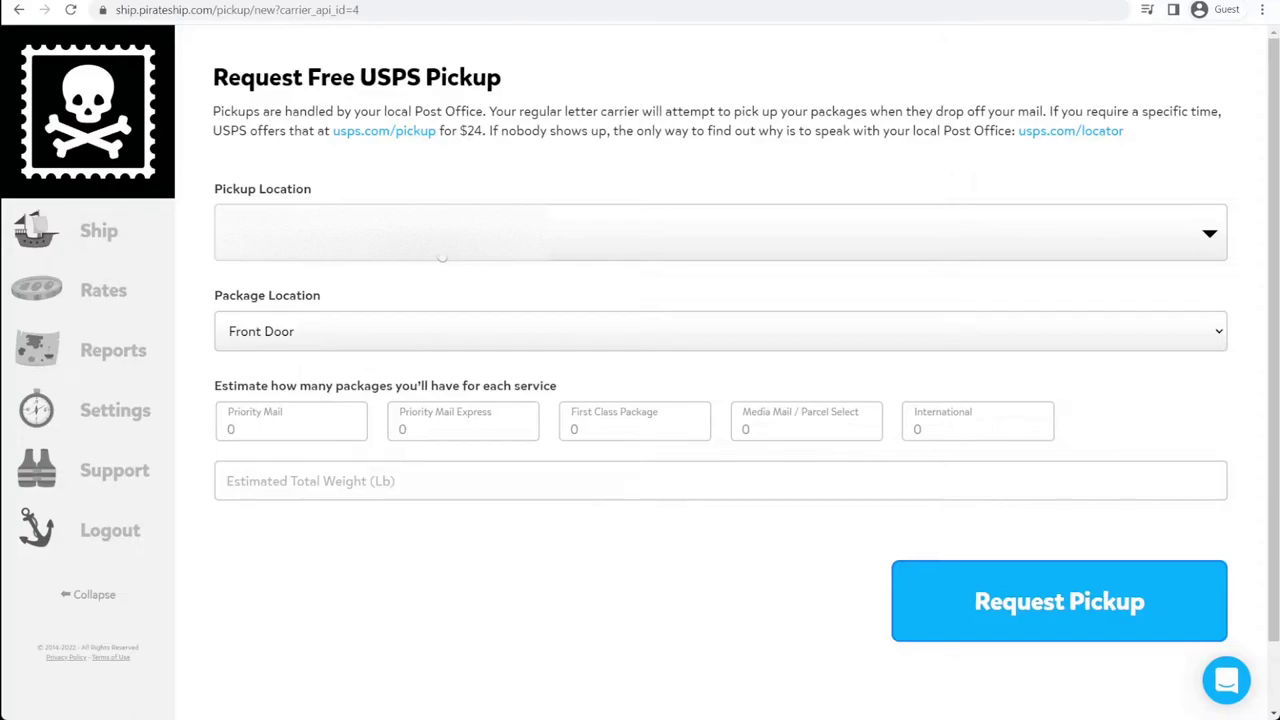
click(421, 338)
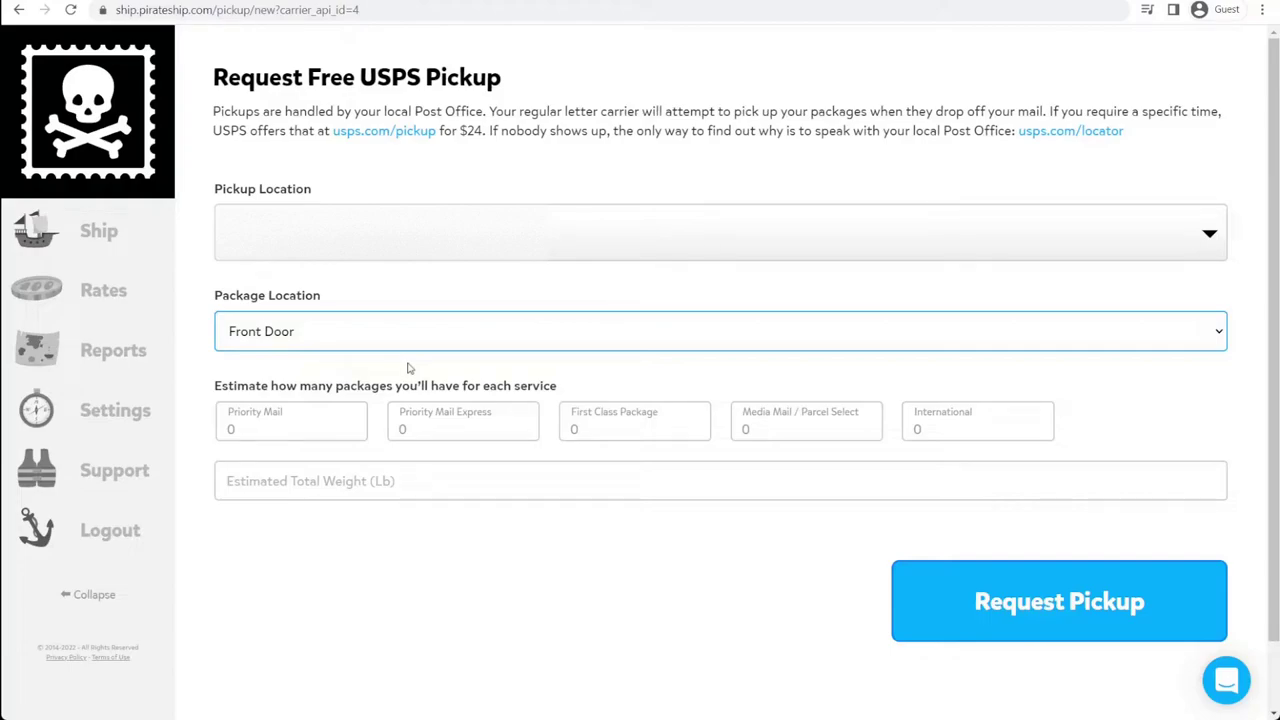
click(408, 368)
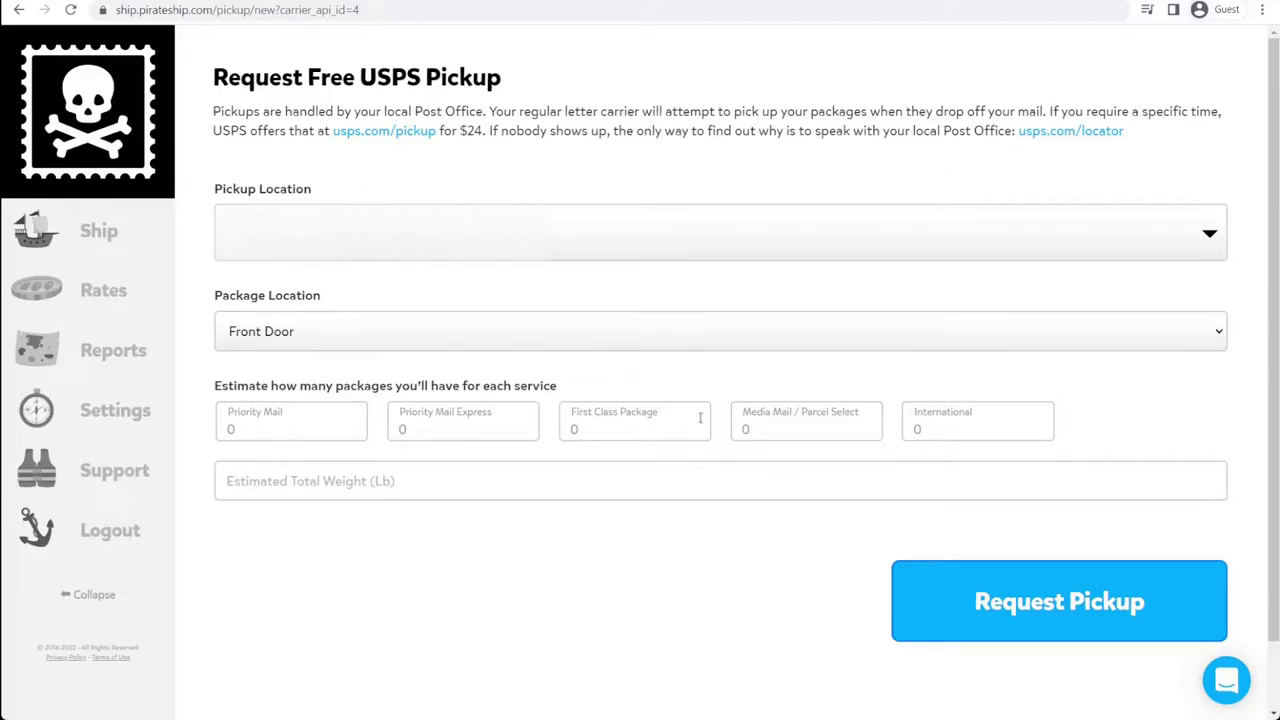
click(744, 419)
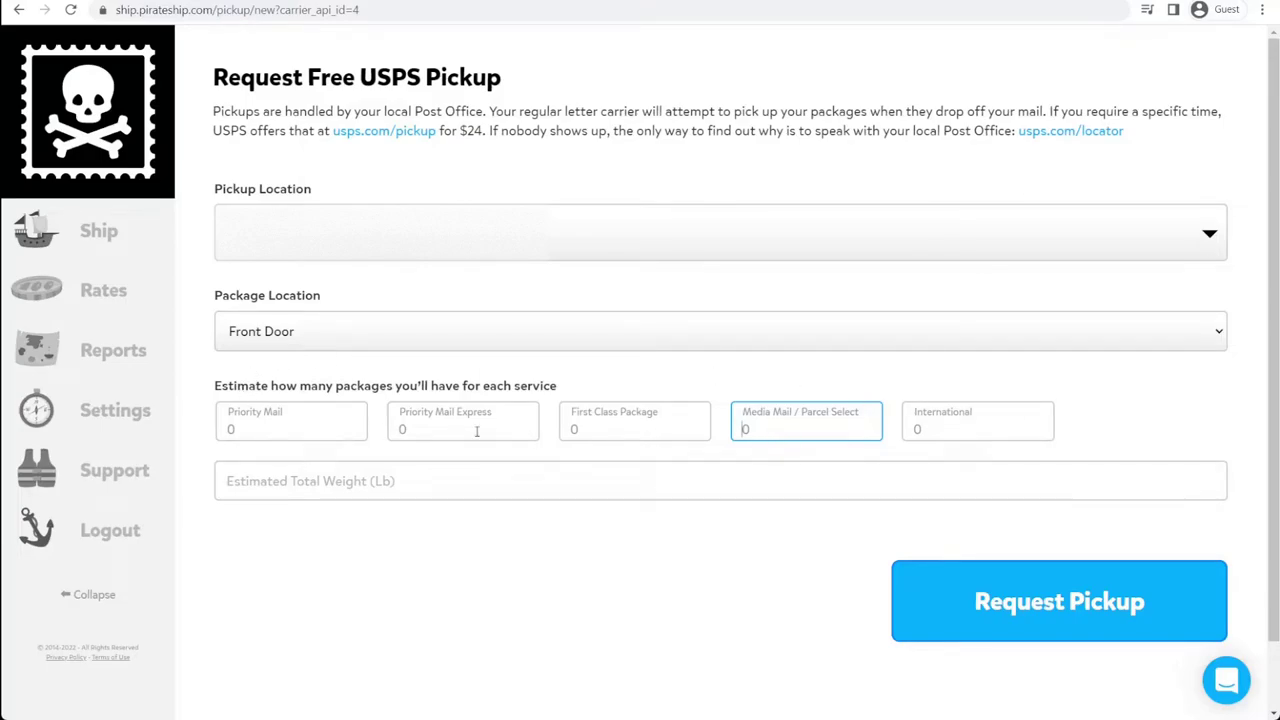
Enter 5 Priority Mail and 5 First Class packages at 15 lb total, and submit the request.
click(312, 425)
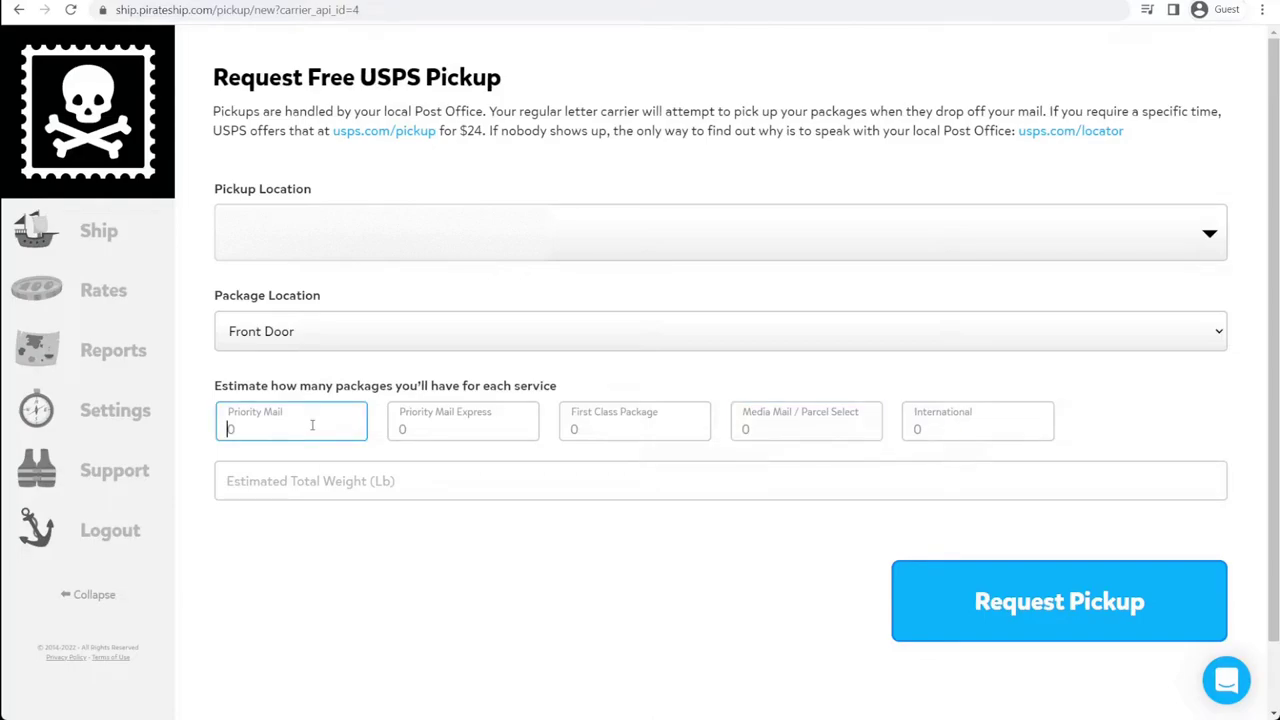
text(5)
click(622, 417)
text(5)
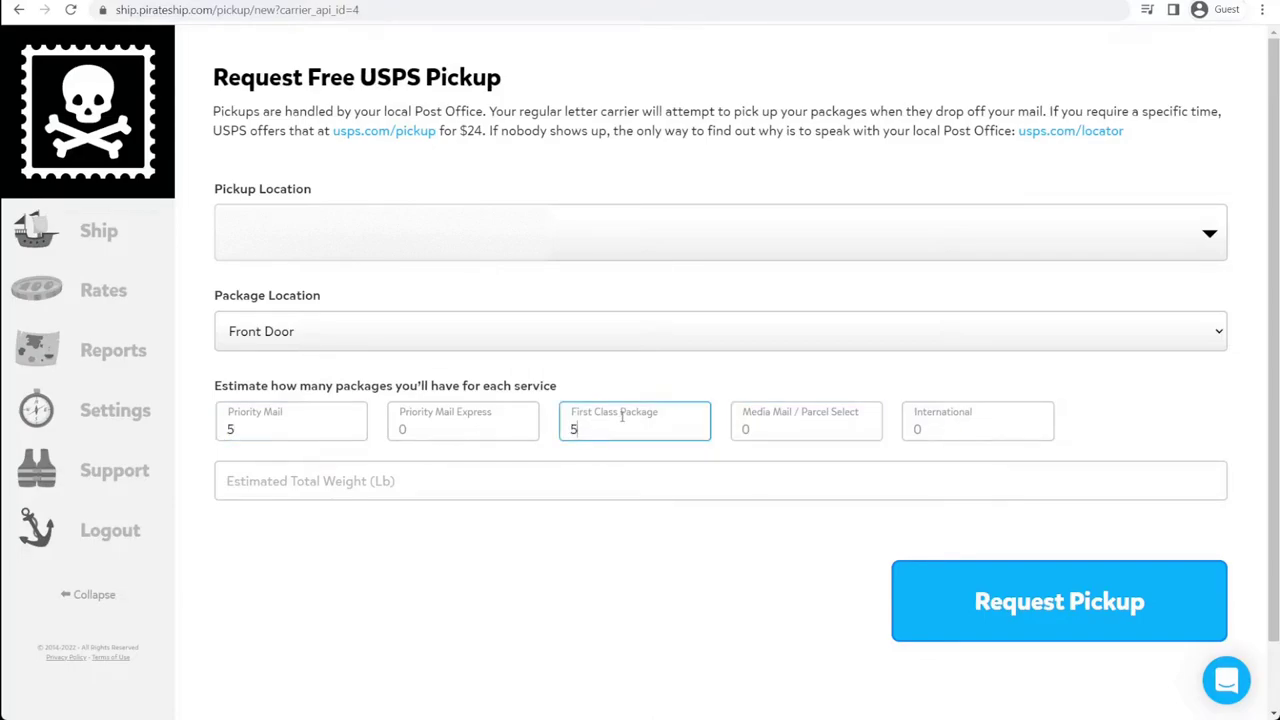
click(760, 452)
click(628, 478)
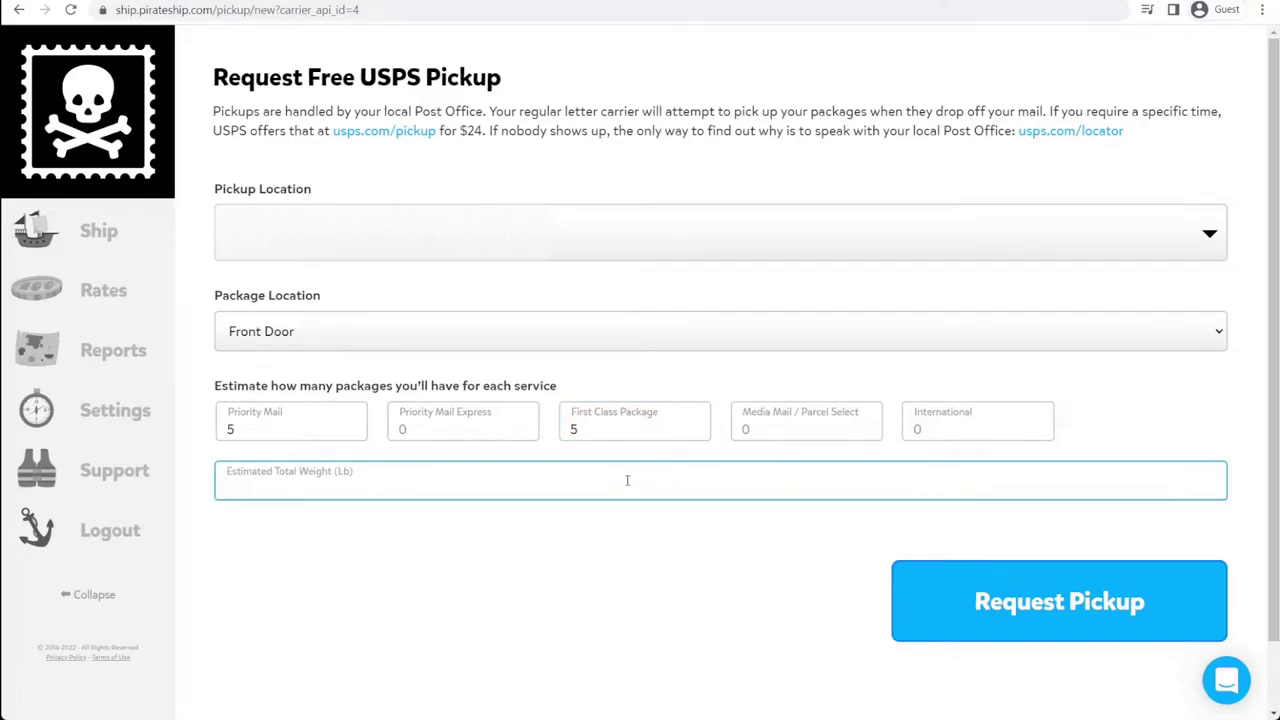
text(15)
click(684, 564)
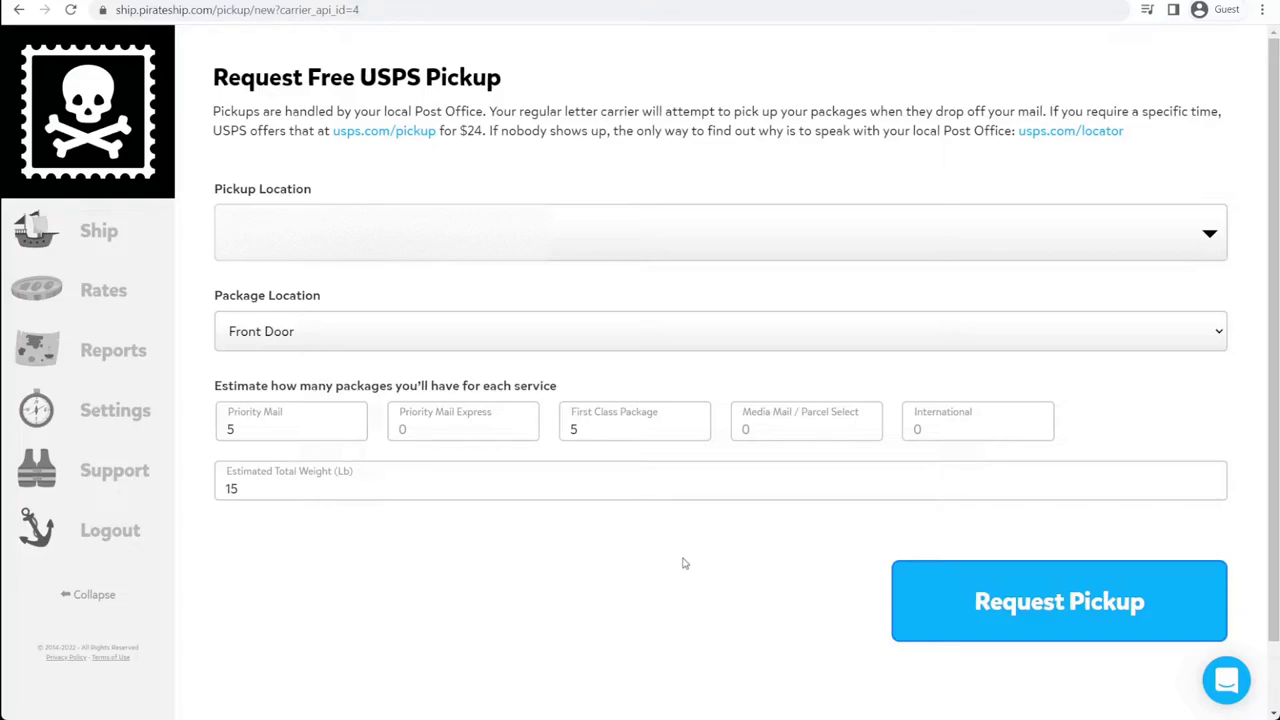
click(1107, 610)
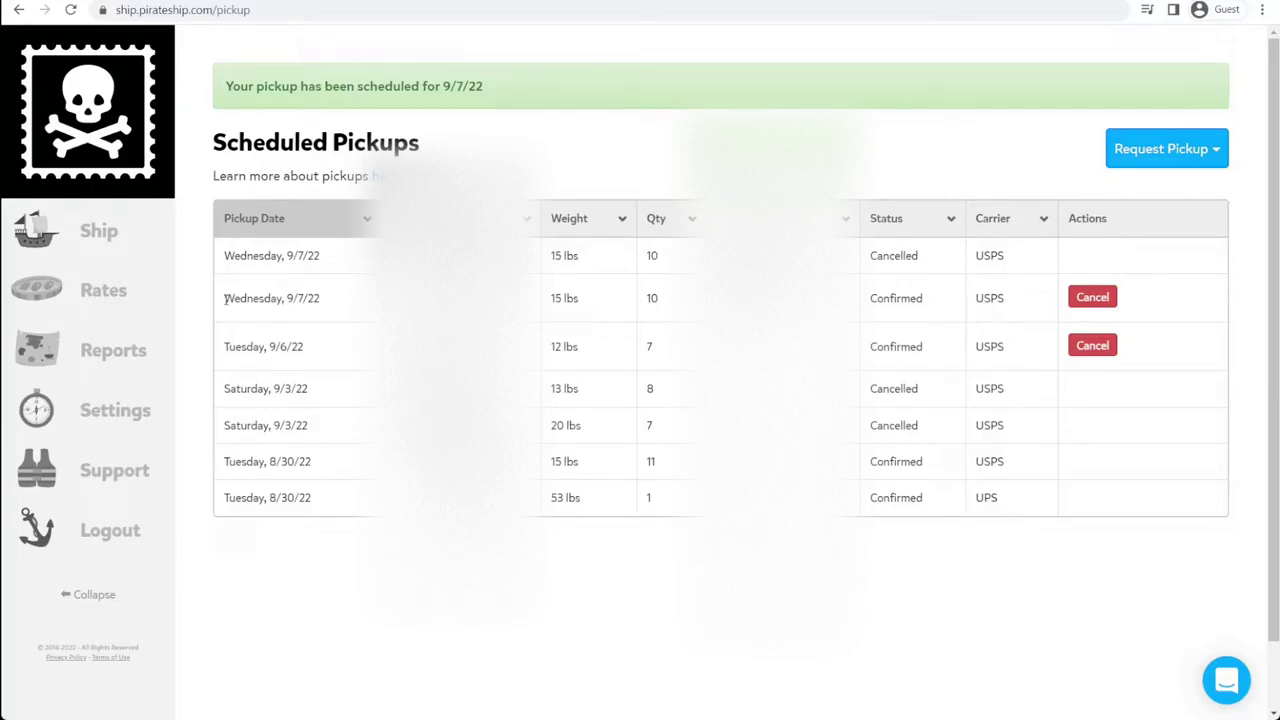
Highlight the new Wednesday, 9/7/22 pickup date in the Scheduled Pickups table.
drag(226, 298, 328, 310)
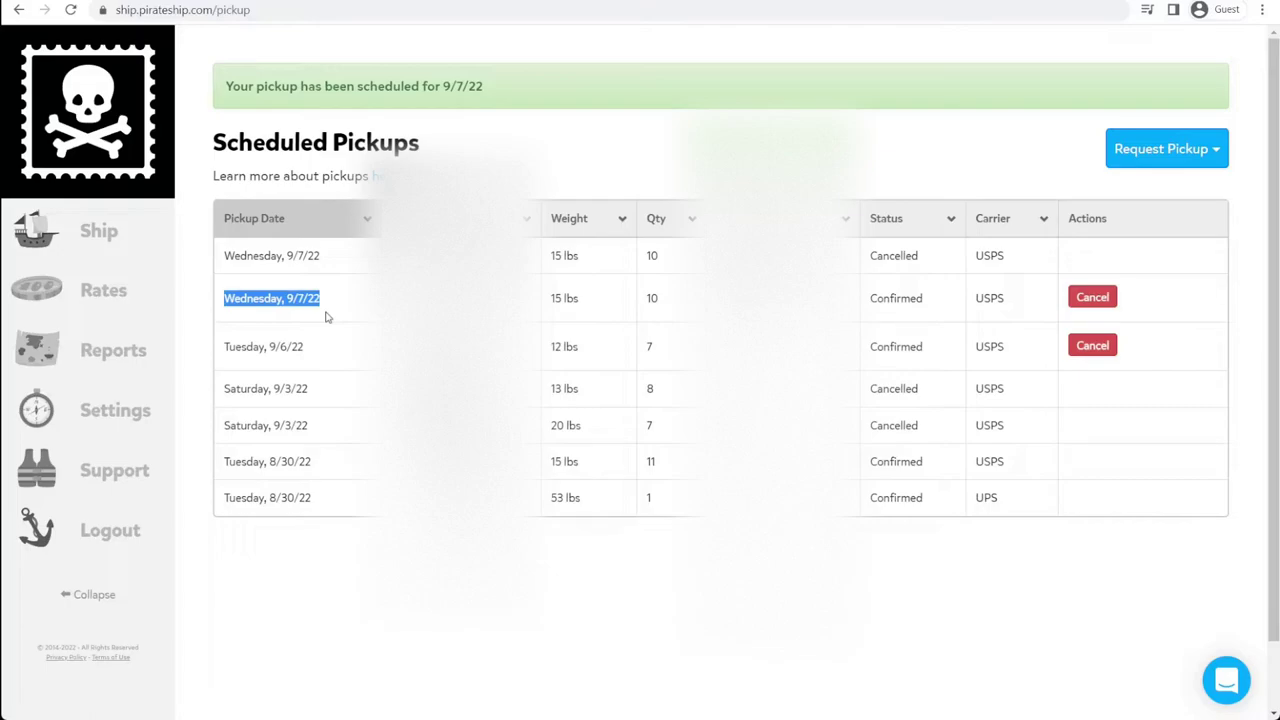
double_click(253, 298)
click(531, 297)
double_click(562, 298)
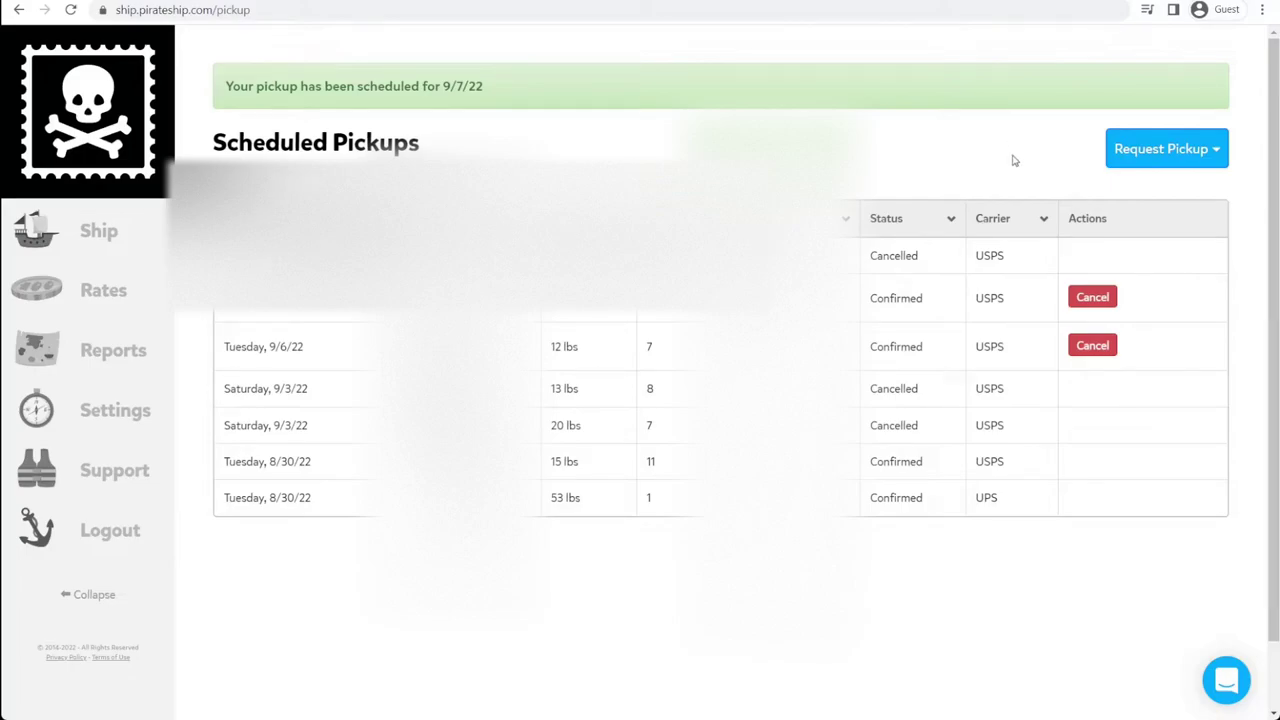
Start a new UPS pickup dated the 7th, reviewing the earliest pickup time and package location.
click(1160, 150)
click(1147, 228)
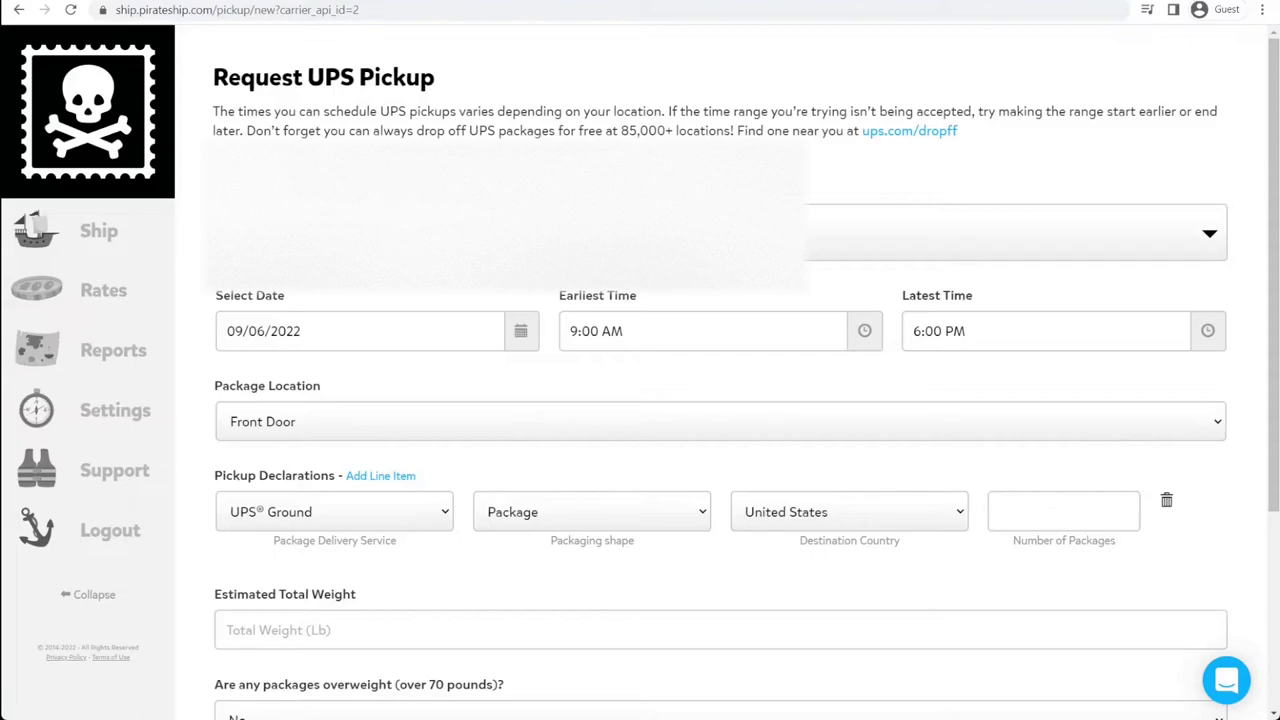
scroll(203, 234, down, 2)
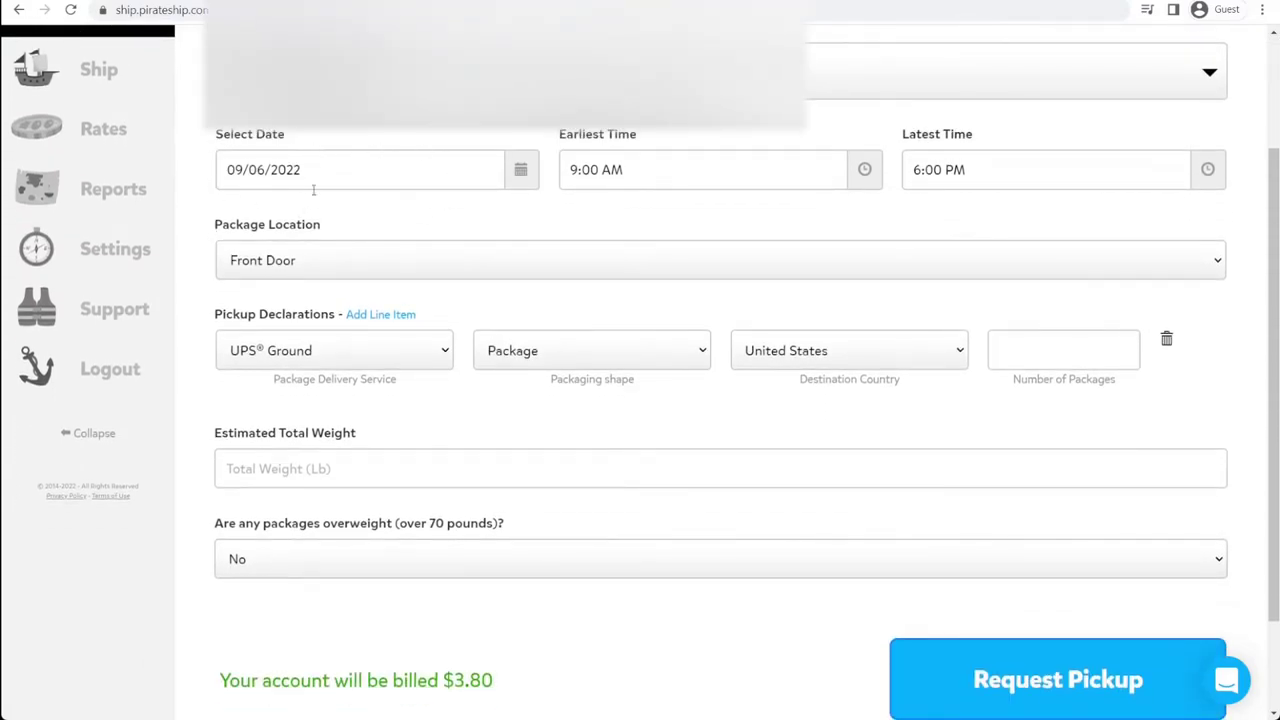
click(521, 183)
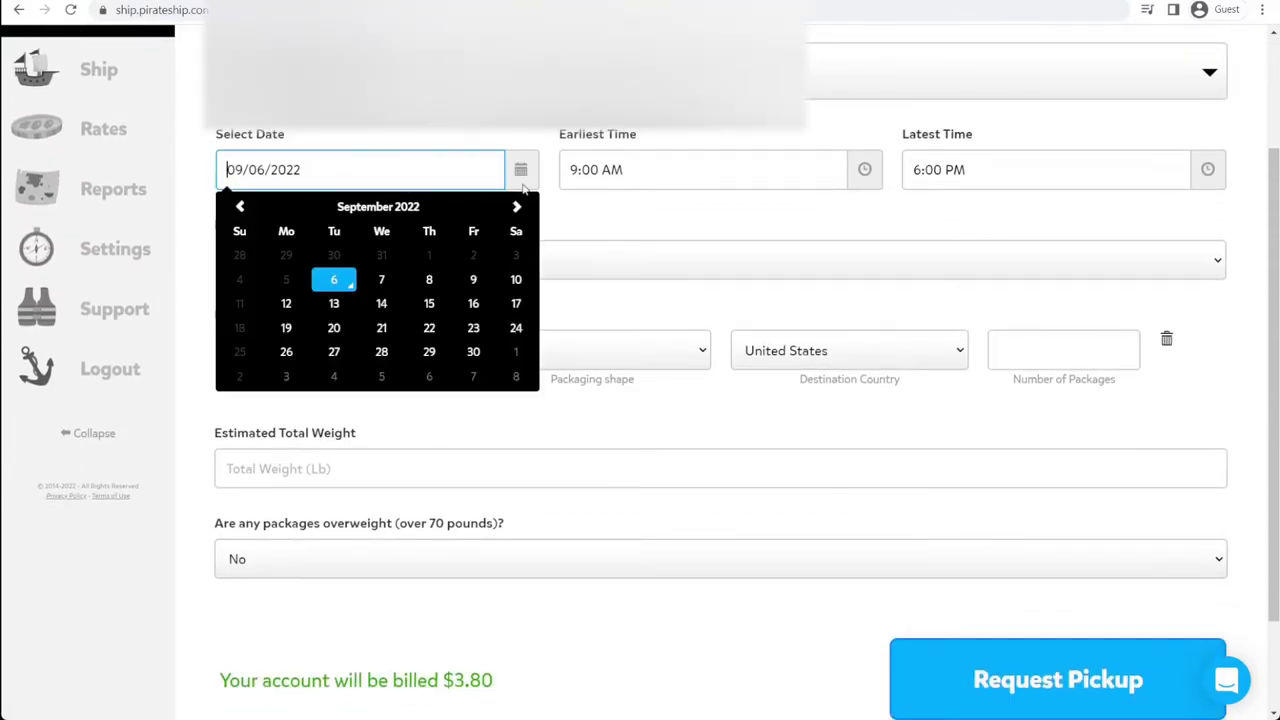
click(386, 280)
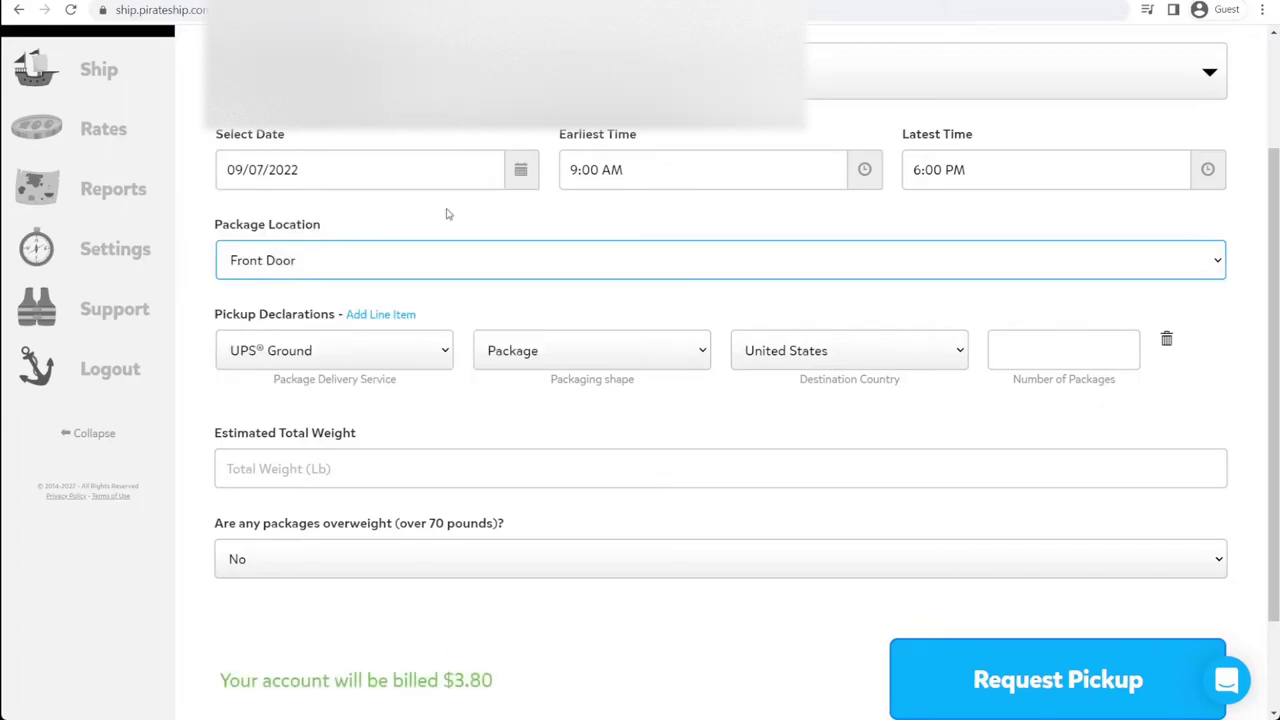
click(830, 168)
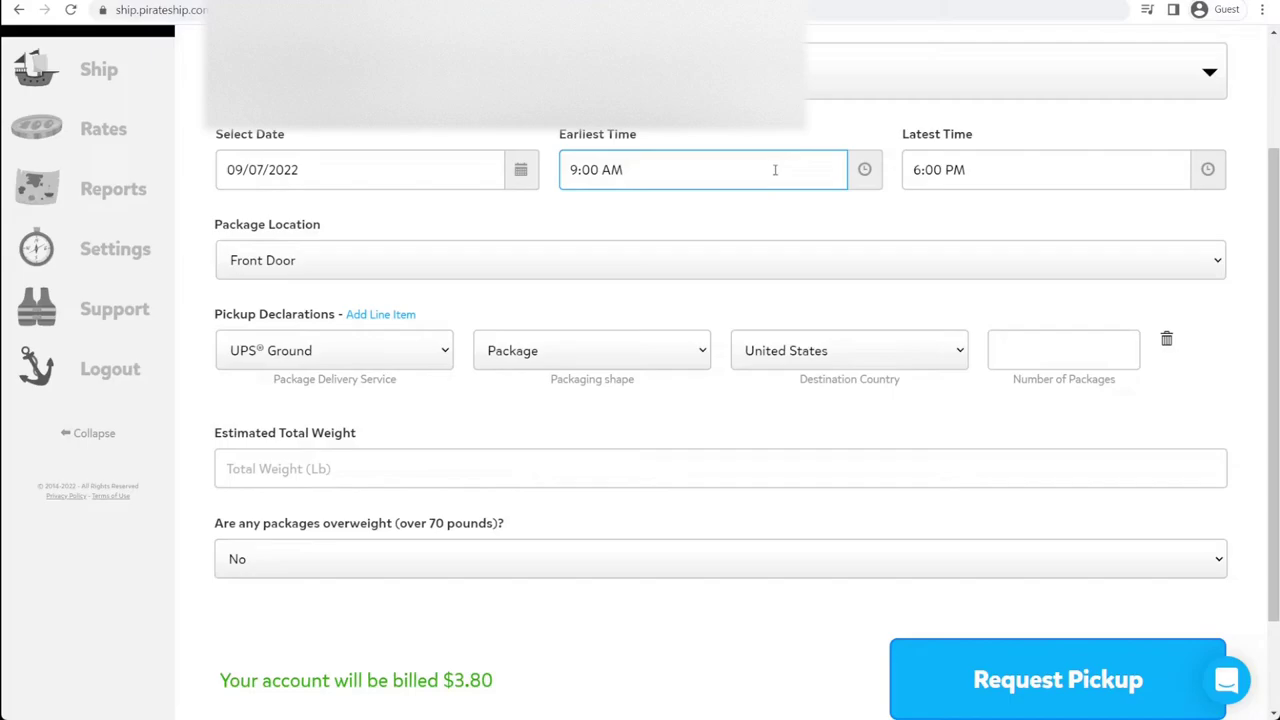
click(426, 262)
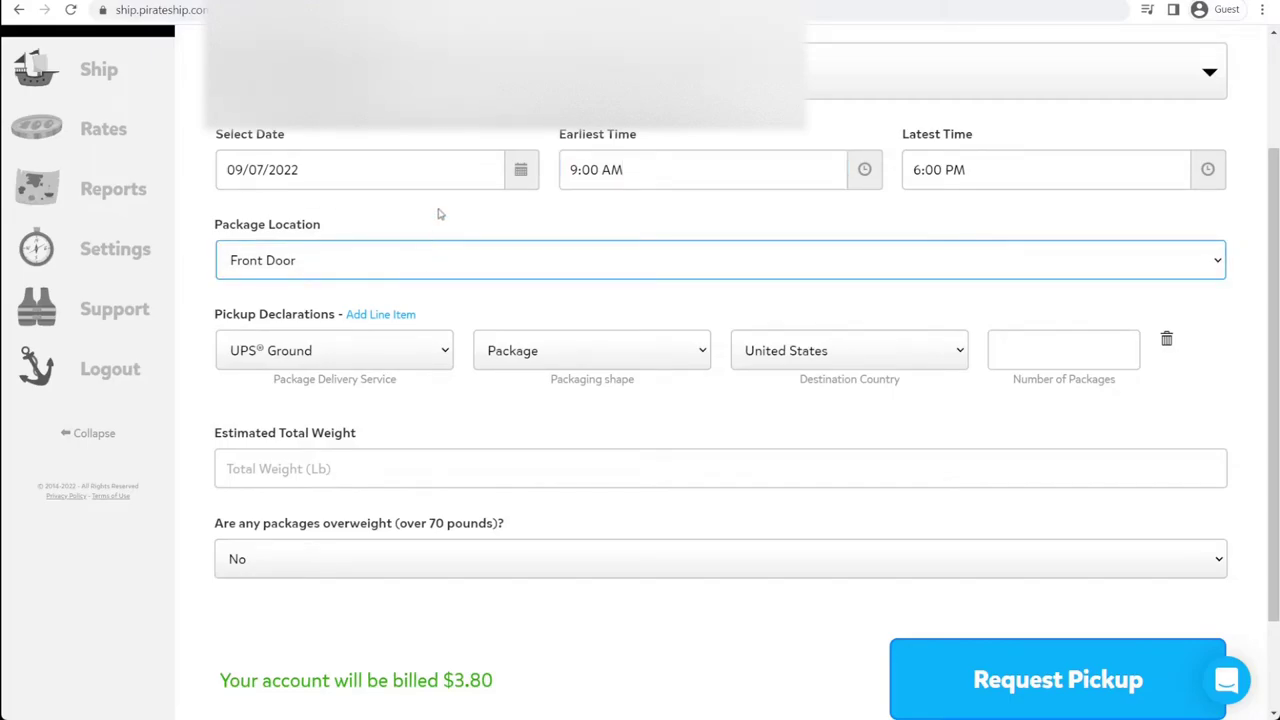
click(438, 212)
scroll(282, 337, down, 1)
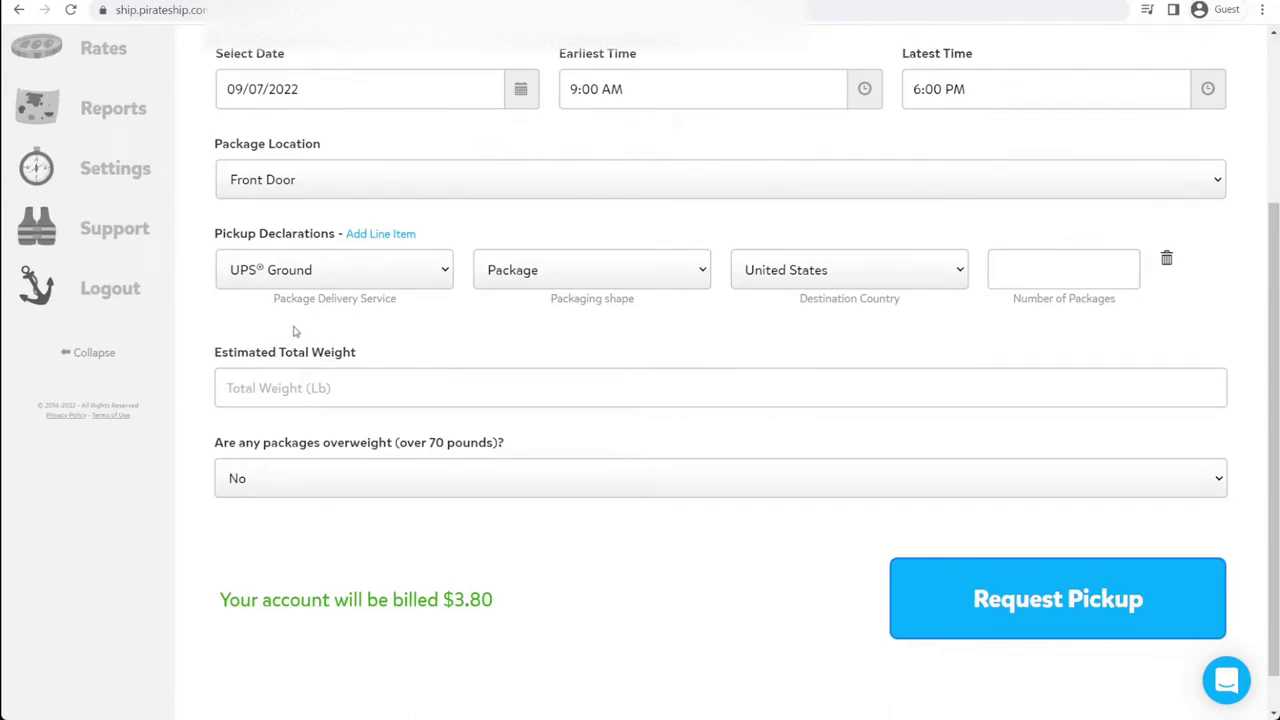
Add two declaration rows and enter 2 UPS Ground, 2 UPS Standard and 1 UPS 2nd Day Air packages.
click(404, 238)
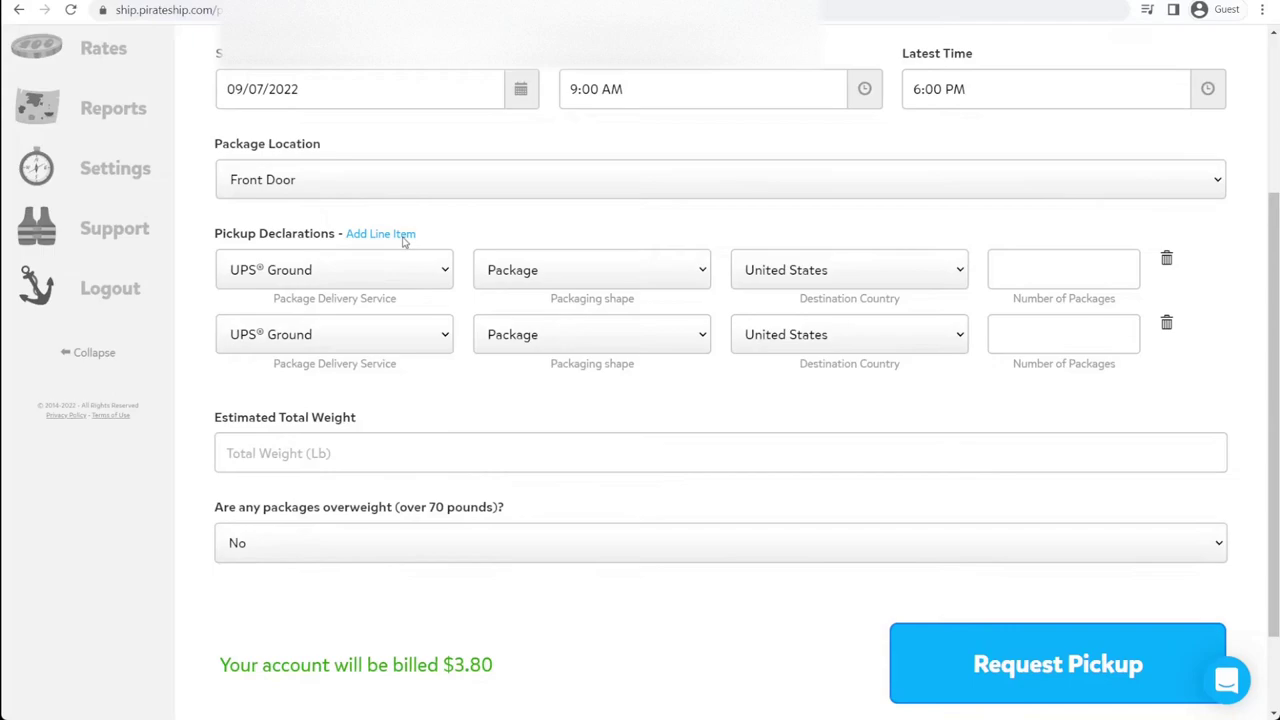
click(404, 238)
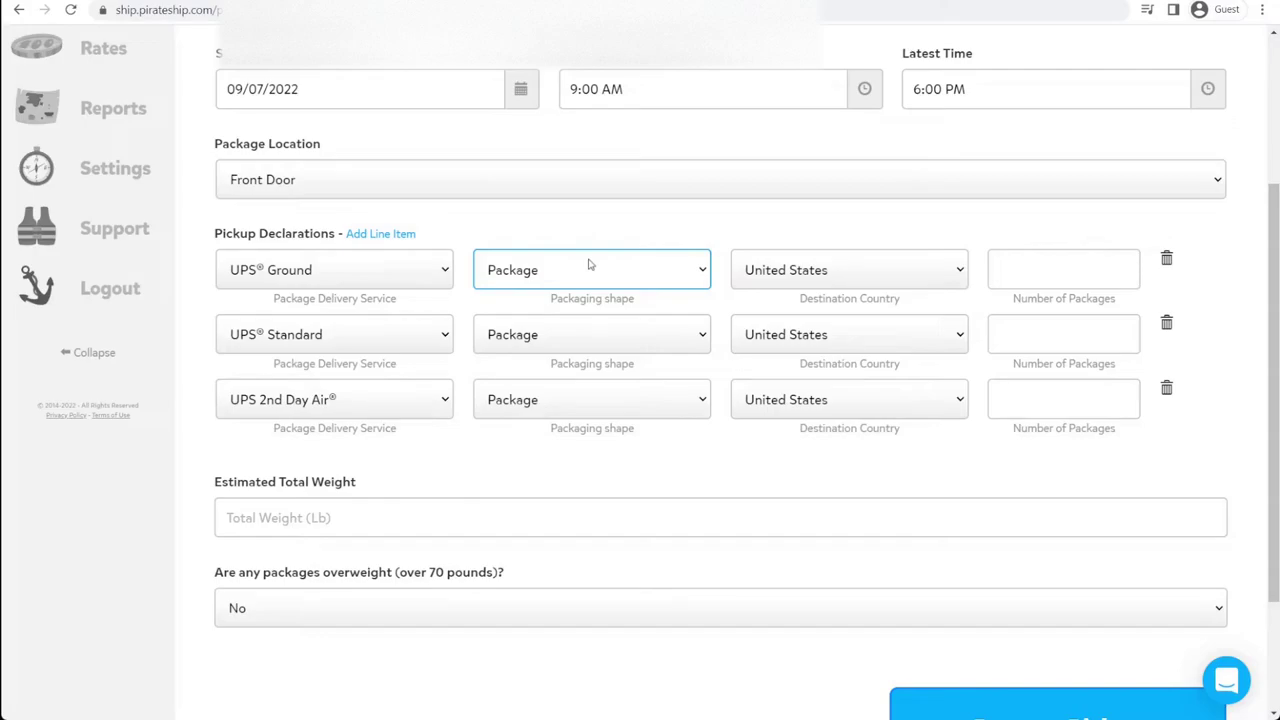
click(1041, 269)
text(2)
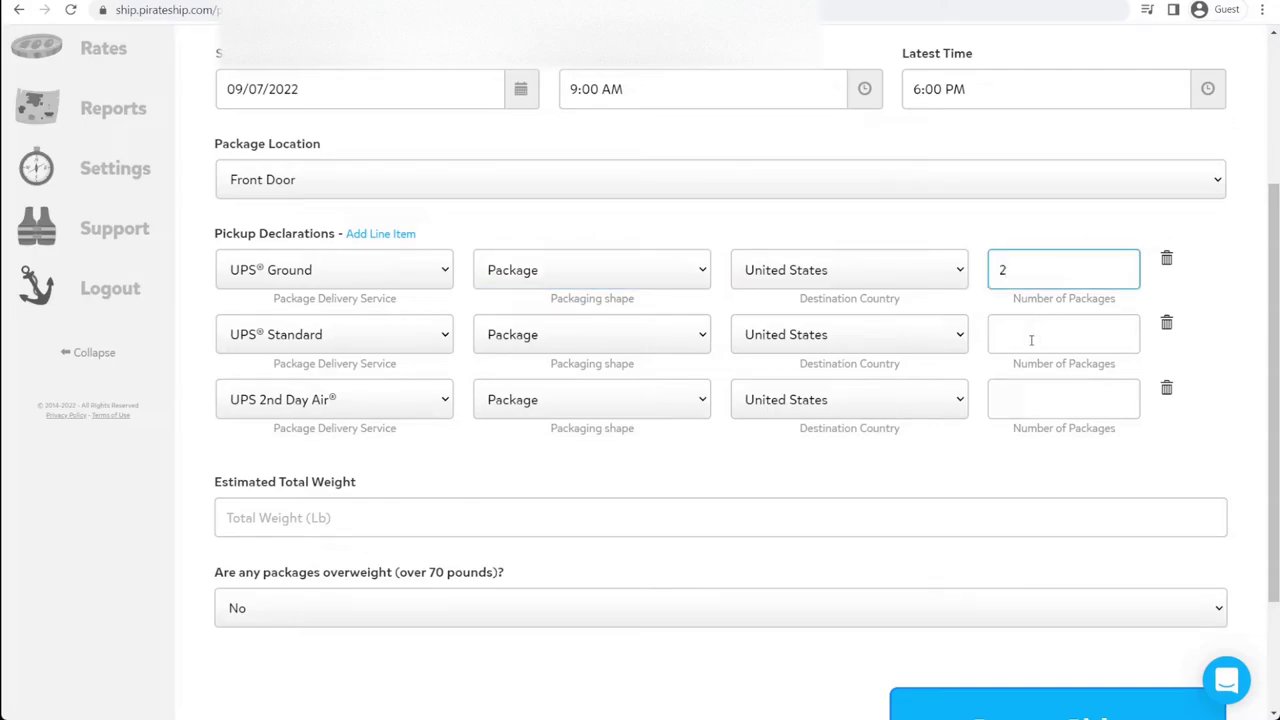
click(1031, 340)
text(2)
click(1031, 399)
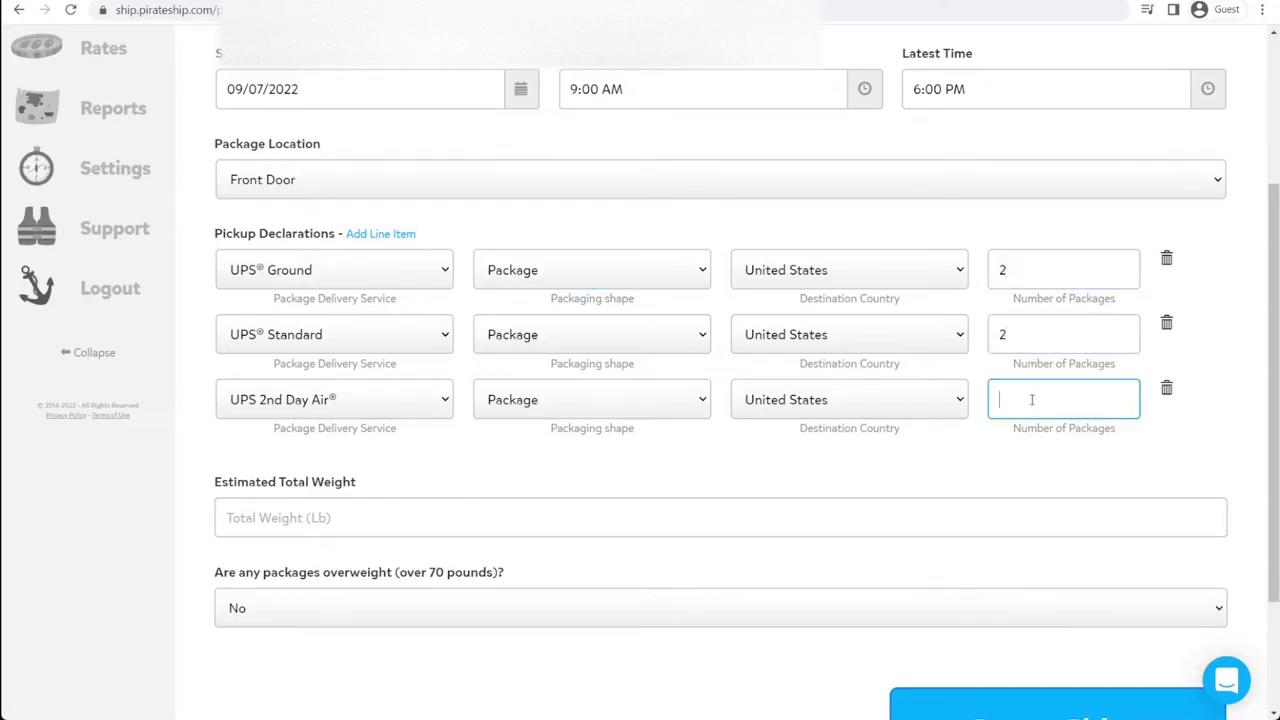
text(1)
click(1003, 463)
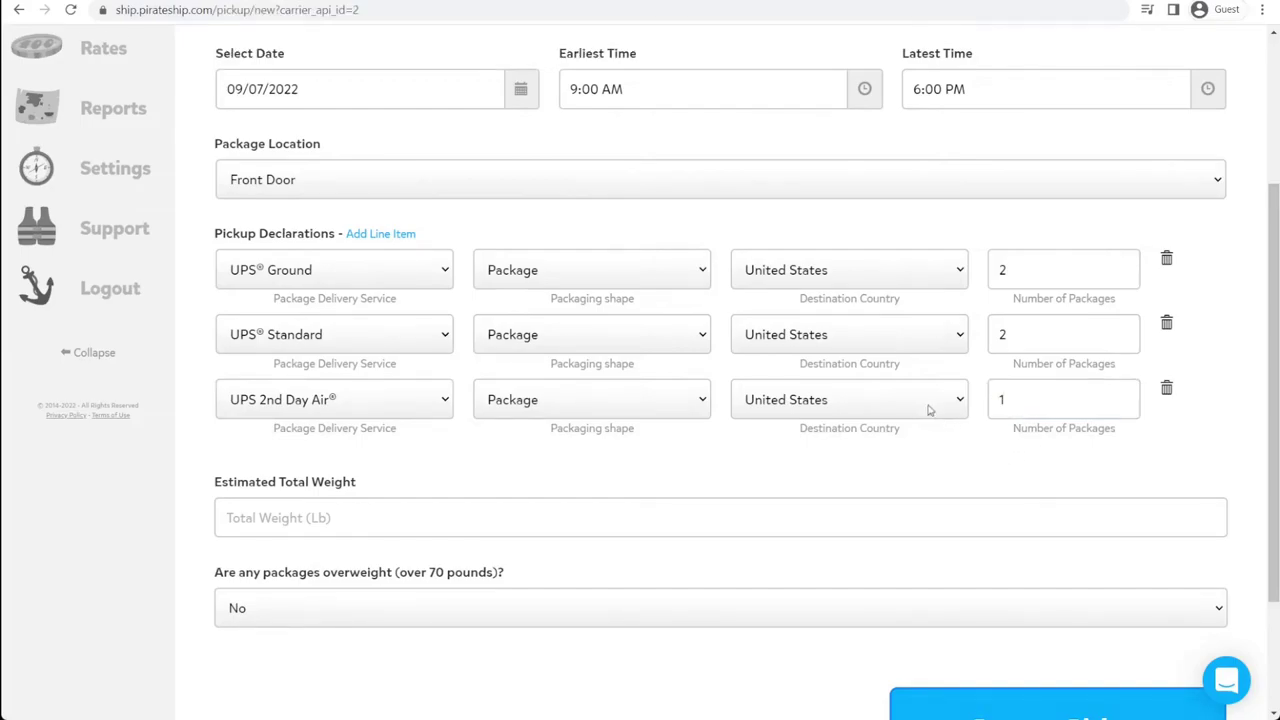
scroll(372, 330, down, 2)
Enter 35 lb as the estimated total weight and highlight the $3.80 billing amount.
click(284, 347)
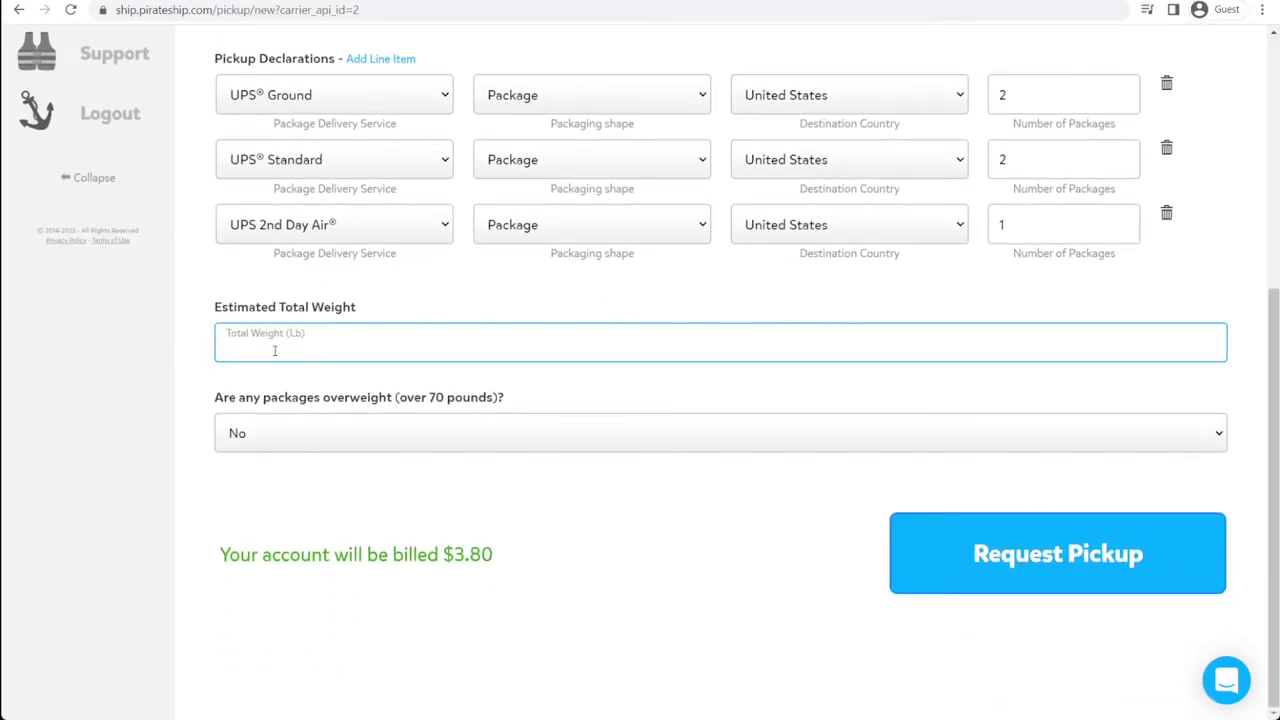
text(35)
click(277, 383)
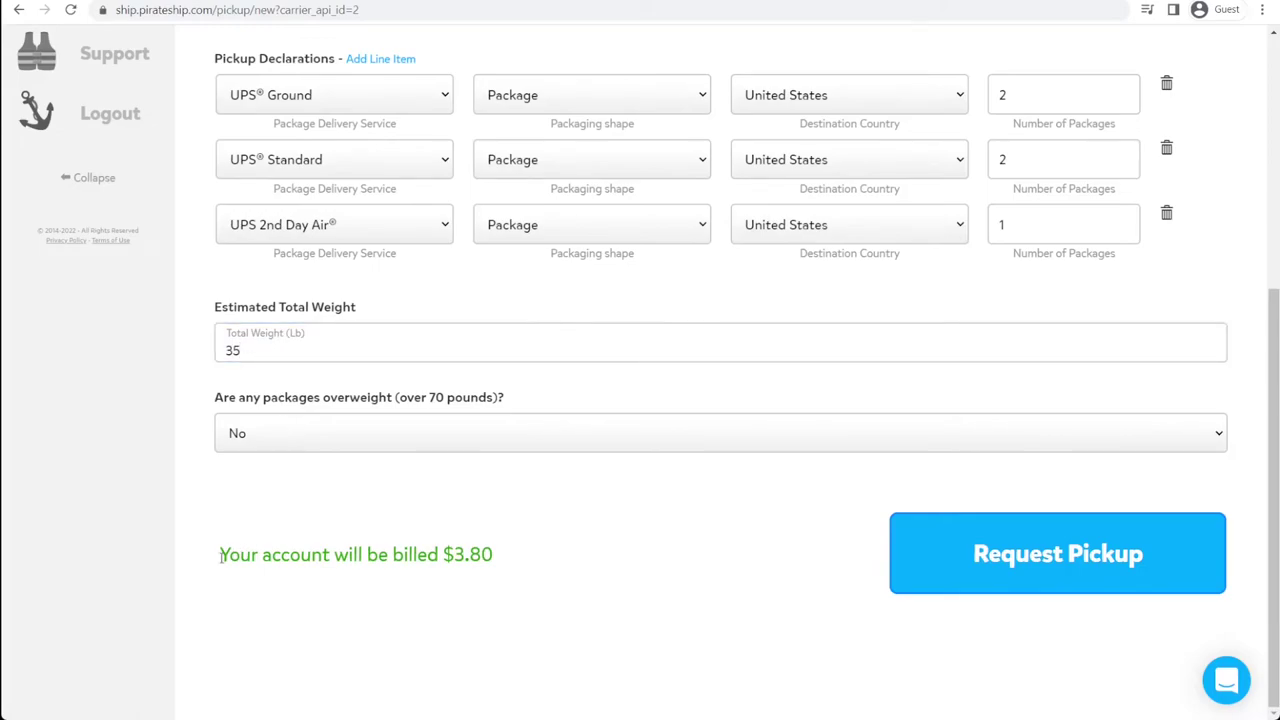
drag(219, 554, 530, 586)
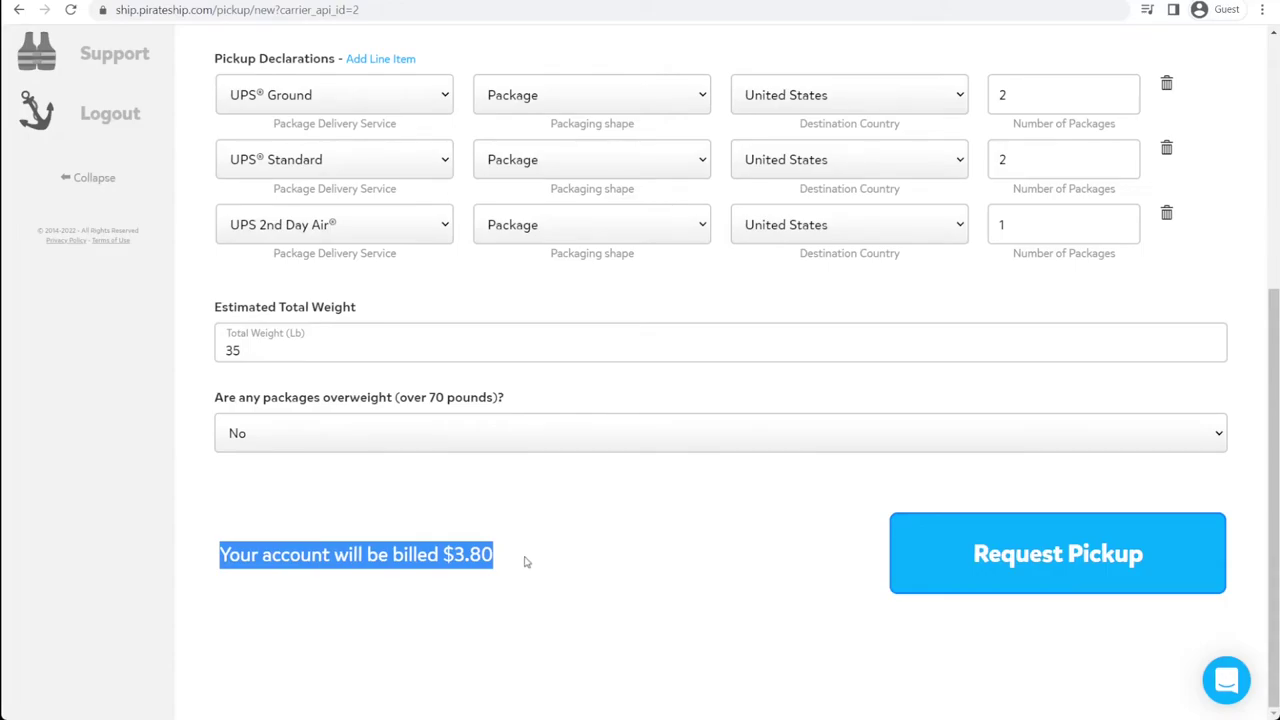
click(523, 560)
double_click(473, 554)
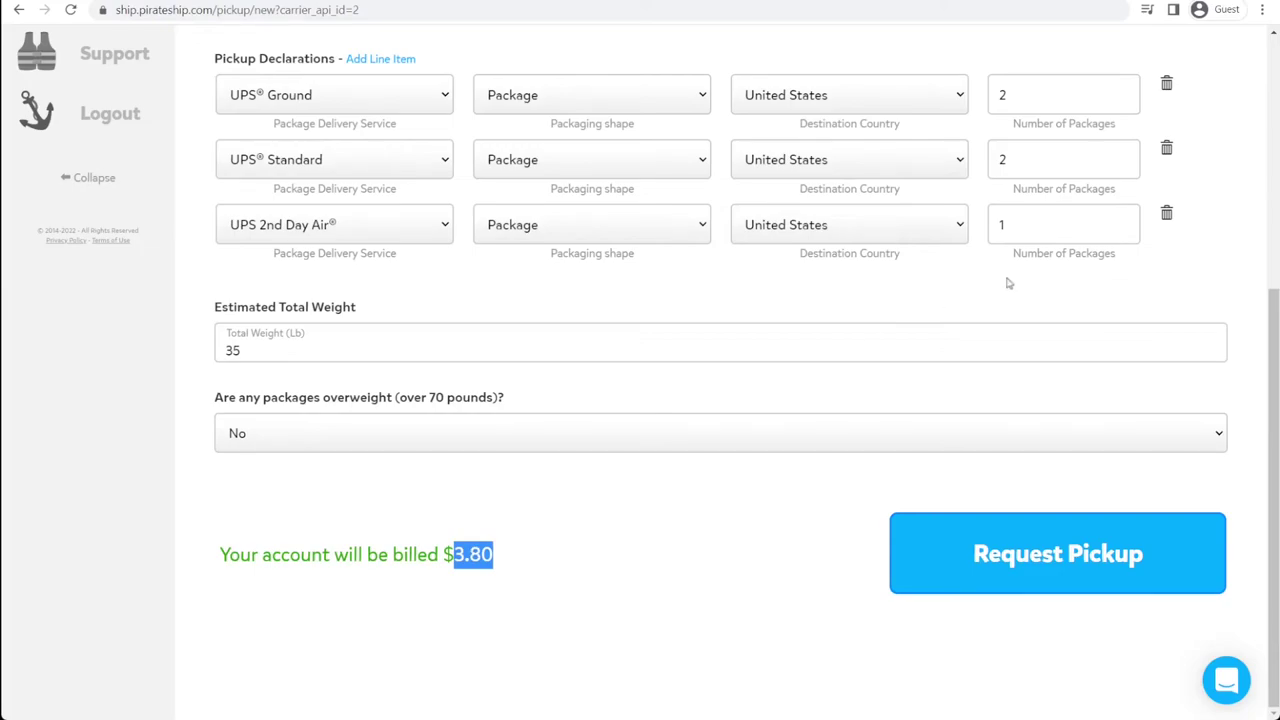
Raise the UPS 2nd Day Air package count to 100 and show the charge stays $3.80.
click(1029, 215)
text(00)
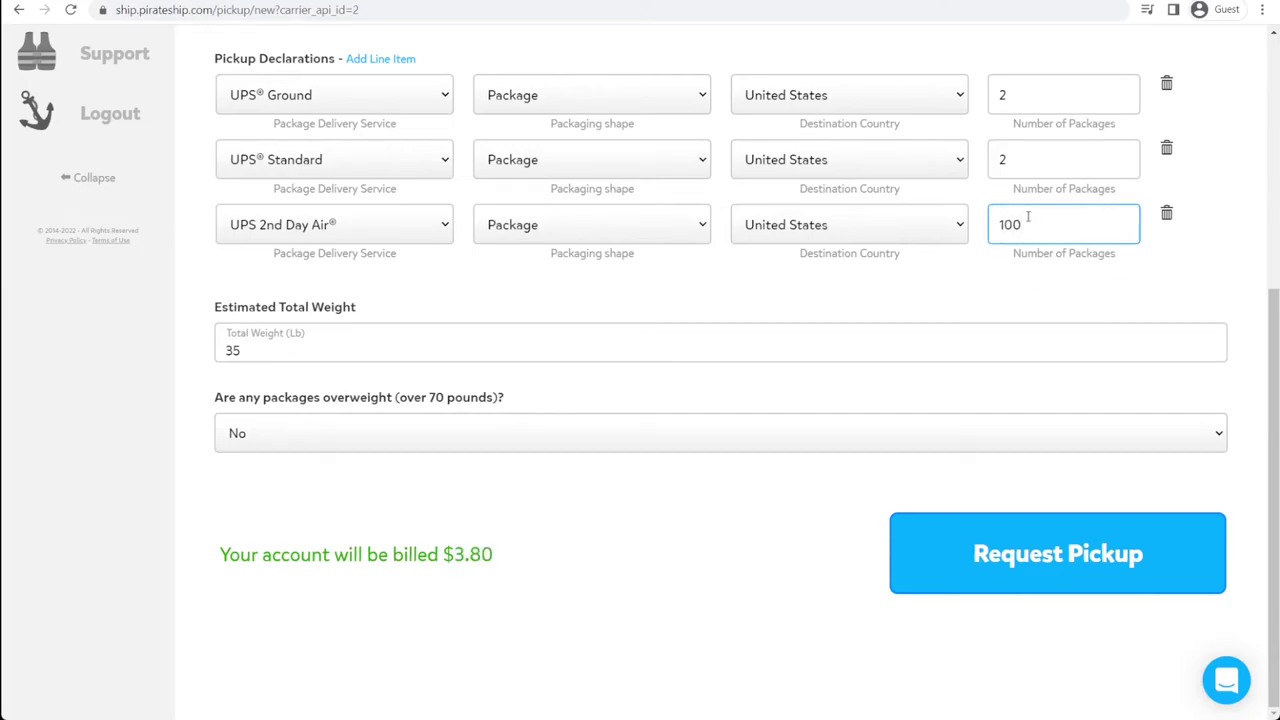
click(933, 290)
double_click(468, 552)
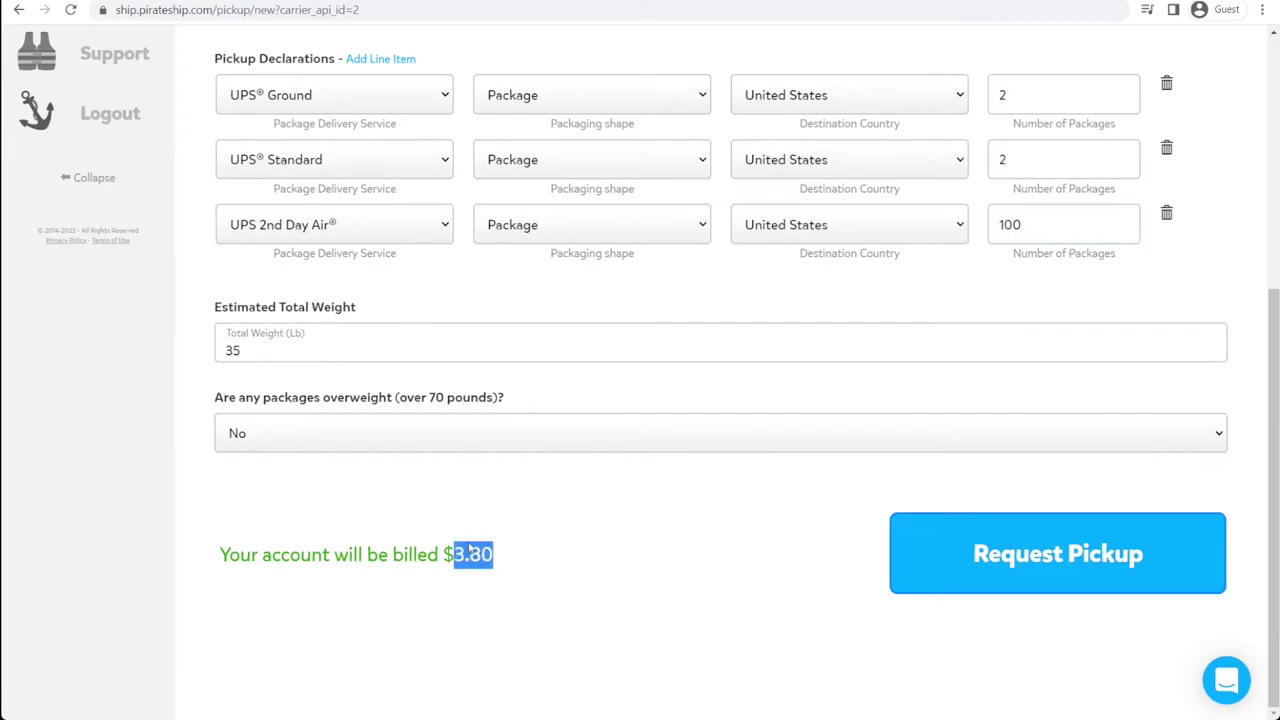
Leave the UPS pickup form unsubmitted and go back to the Scheduled Pickups list.
click(544, 516)
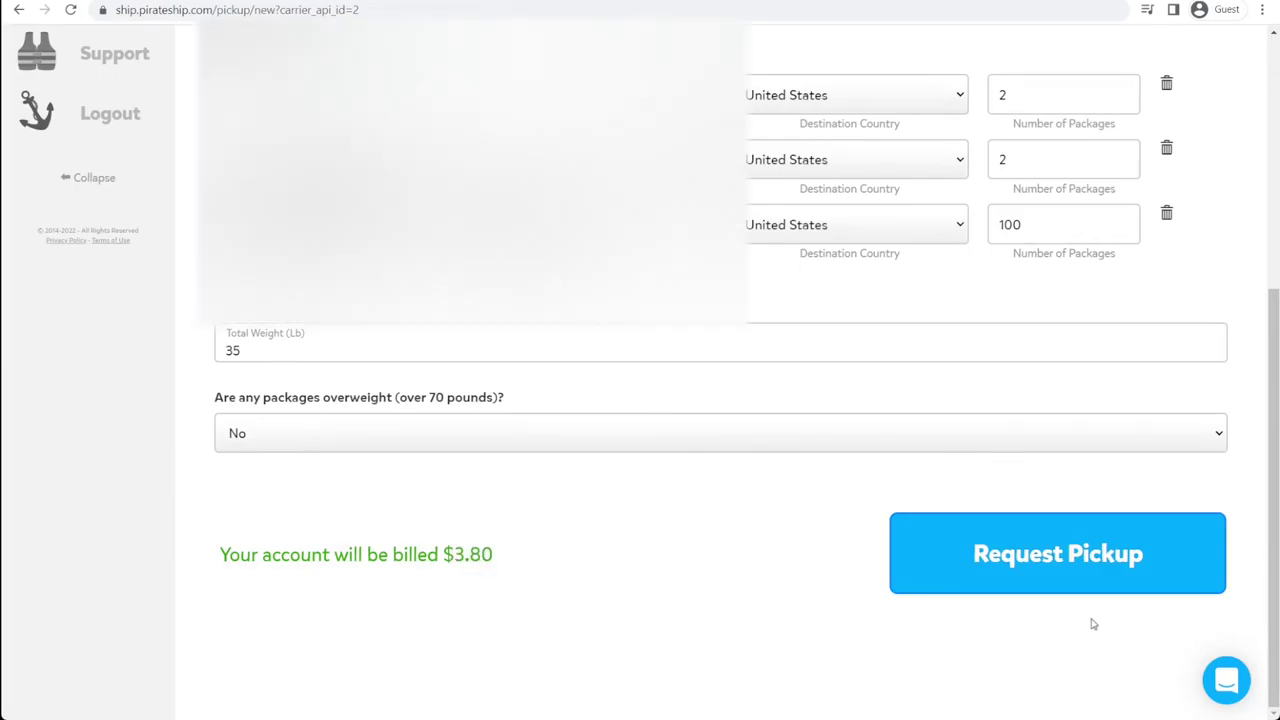
scroll(833, 640, up, 4)
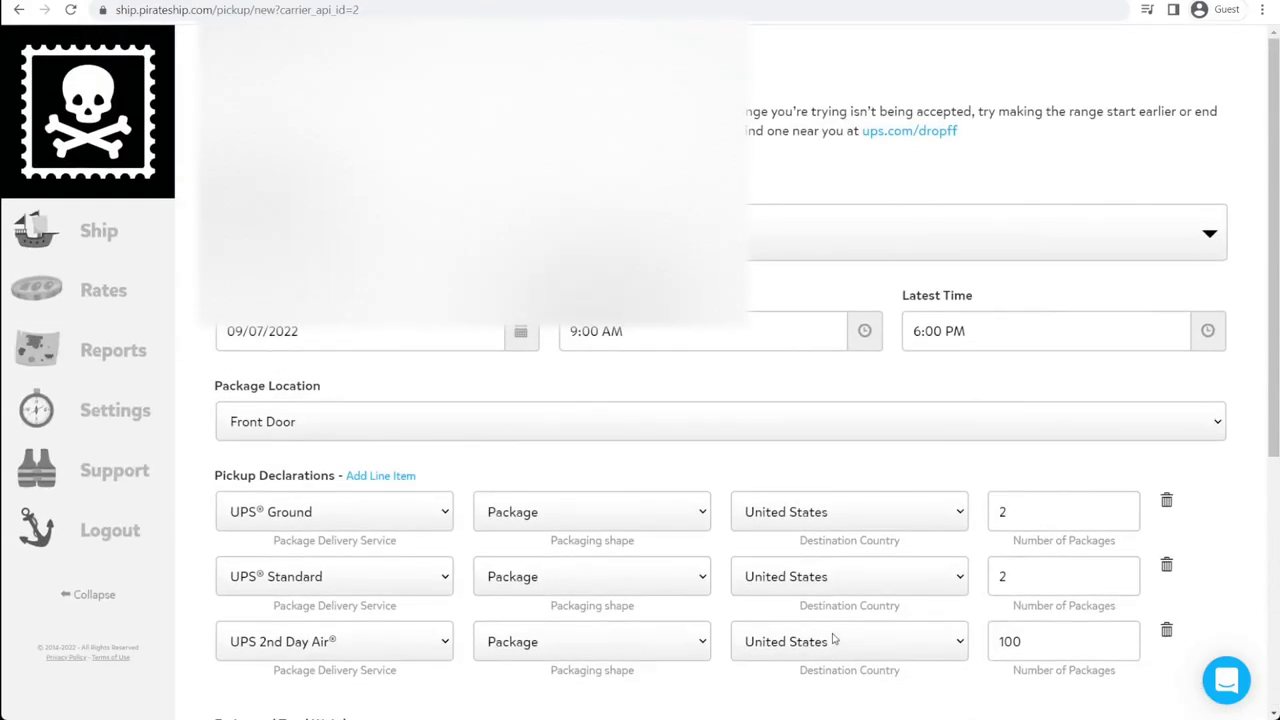
click(19, 10)
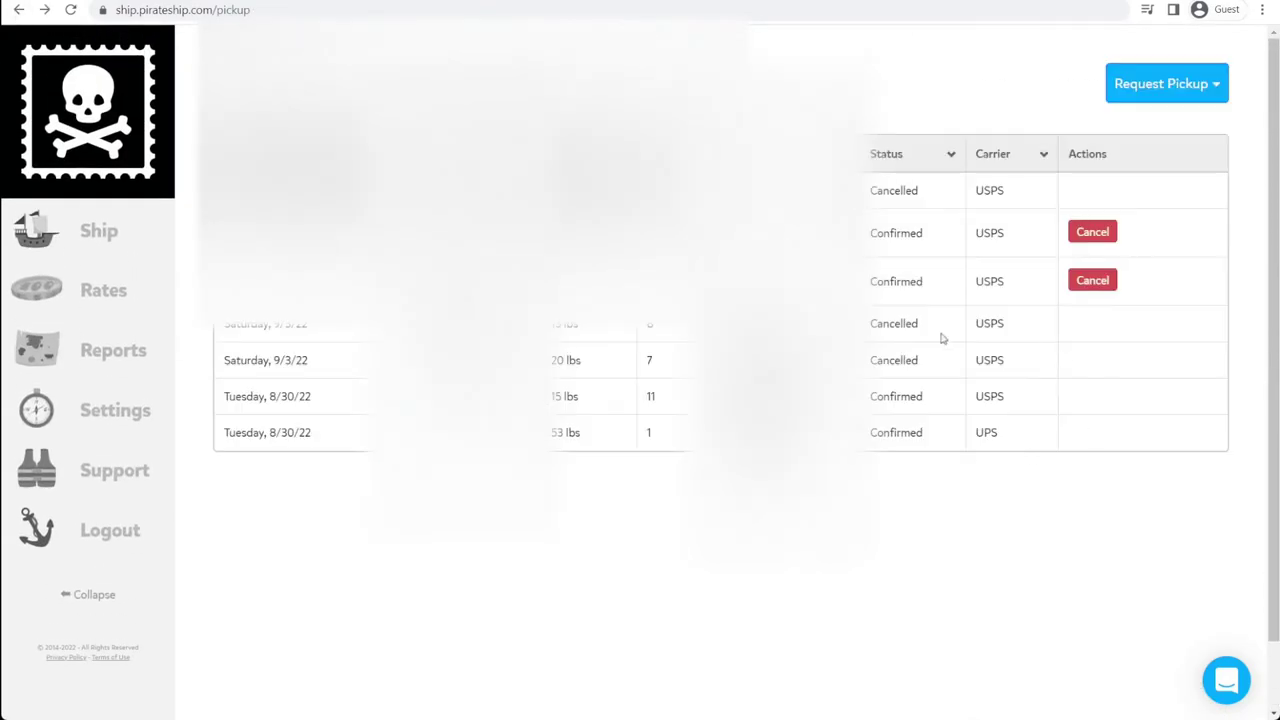